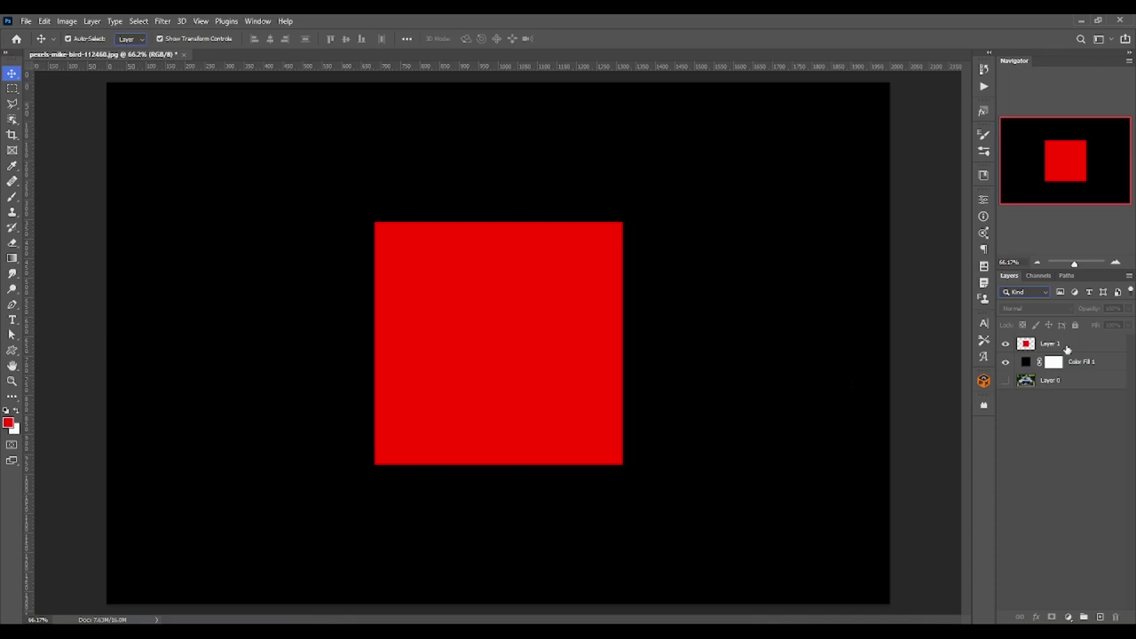
Step: Toggle the black fill and red square layers off and on to compare them
click(1006, 362)
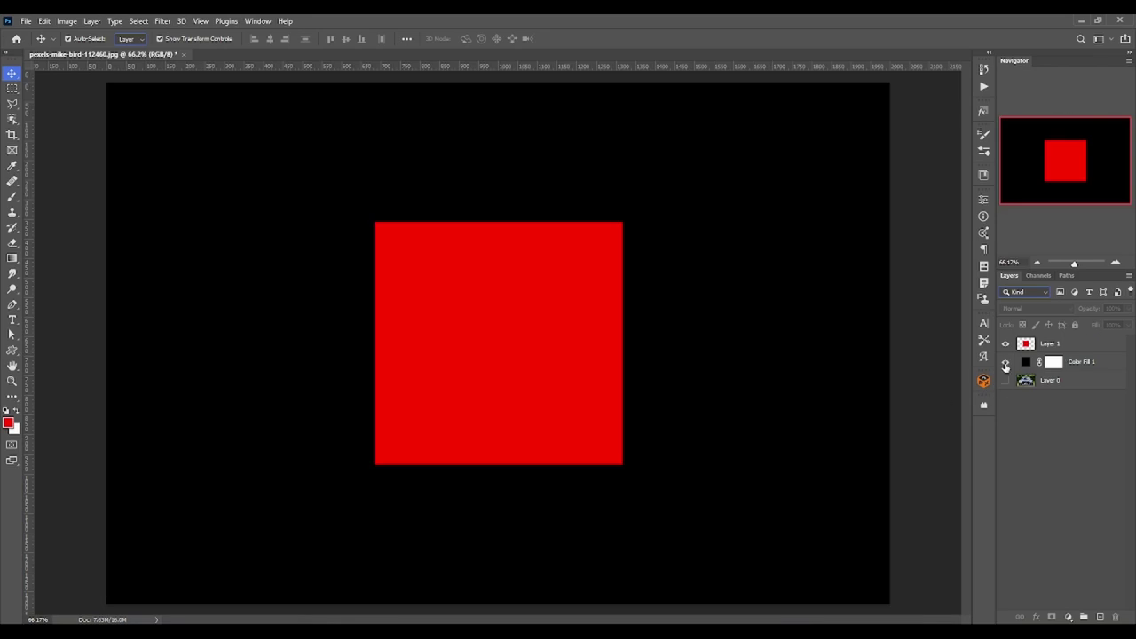
click(1005, 364)
click(1006, 345)
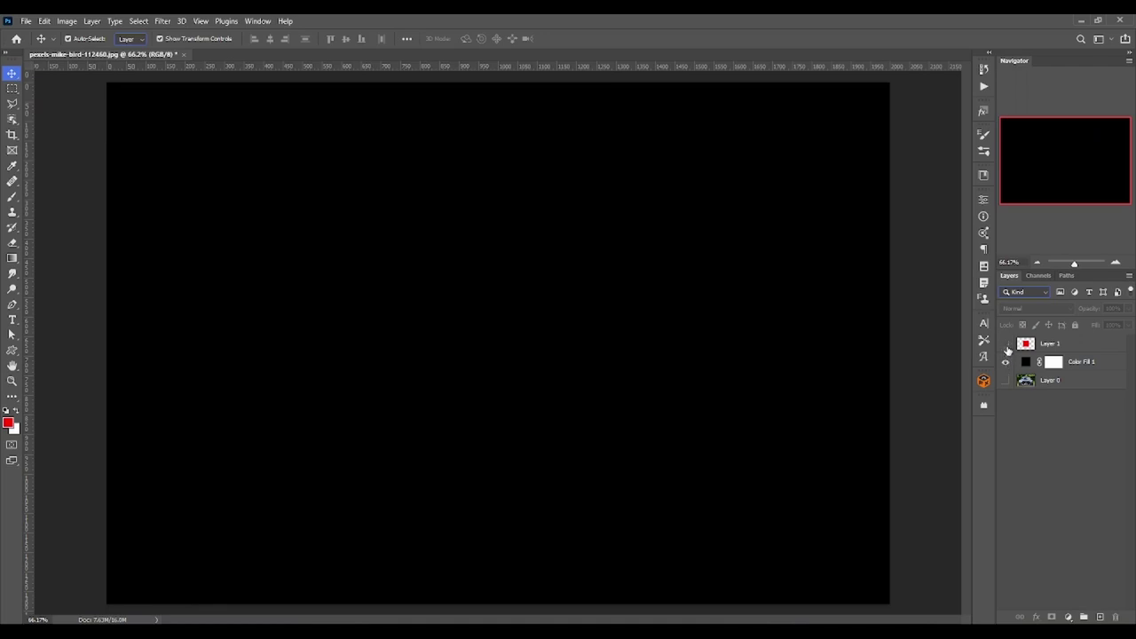
click(1113, 350)
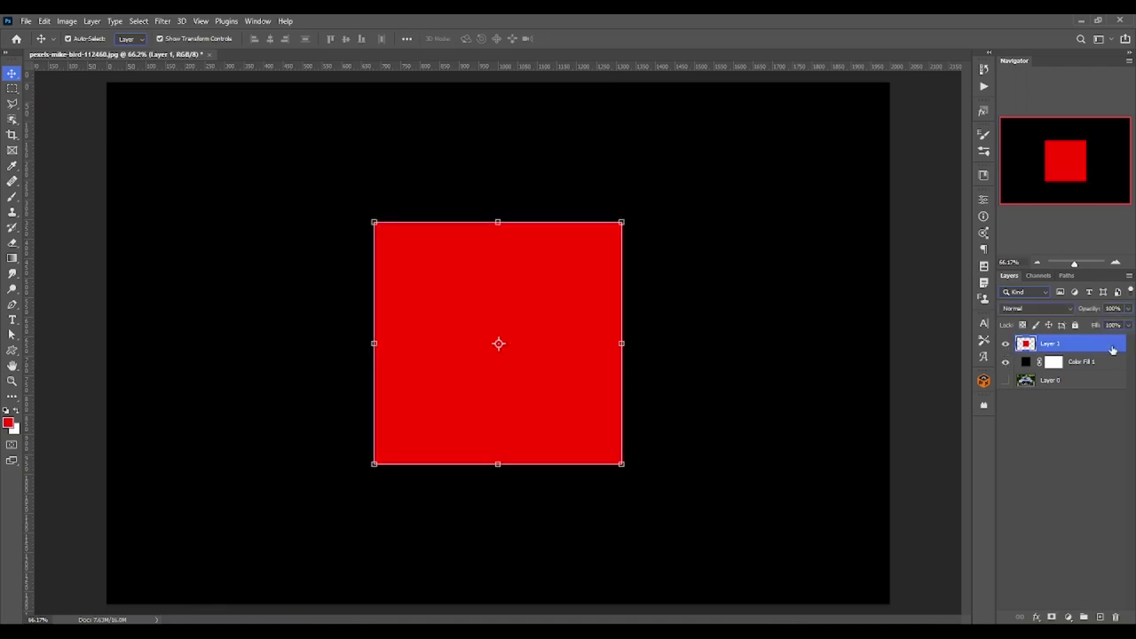
click(1005, 345)
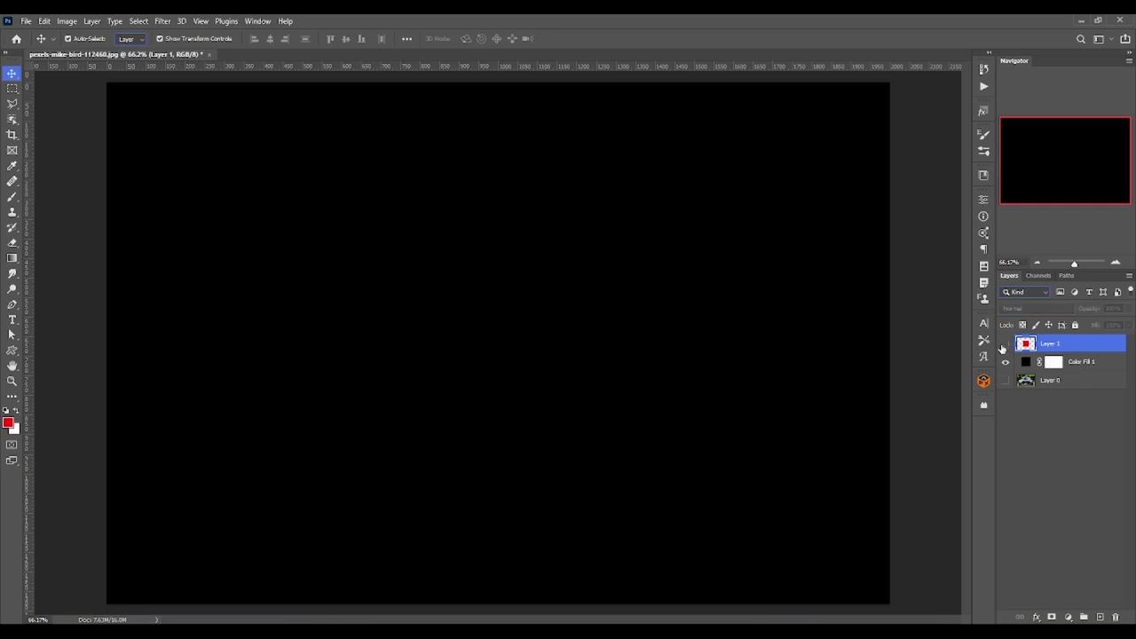
click(1091, 362)
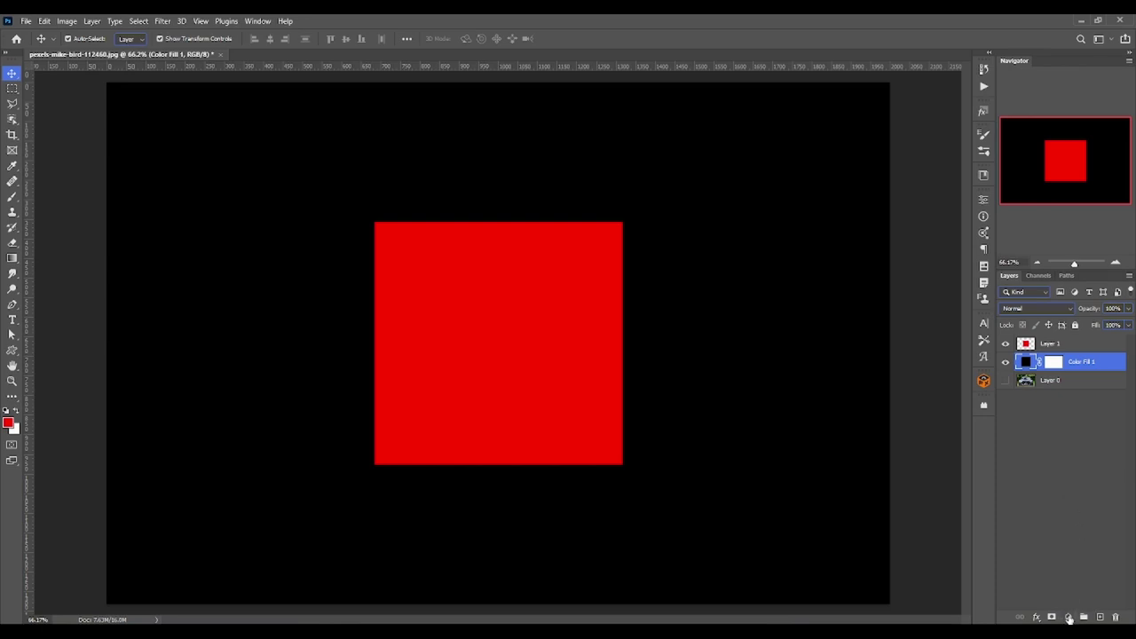
Step: Add a solid colour fill layer, try black then dark red, and delete it again
click(1069, 617)
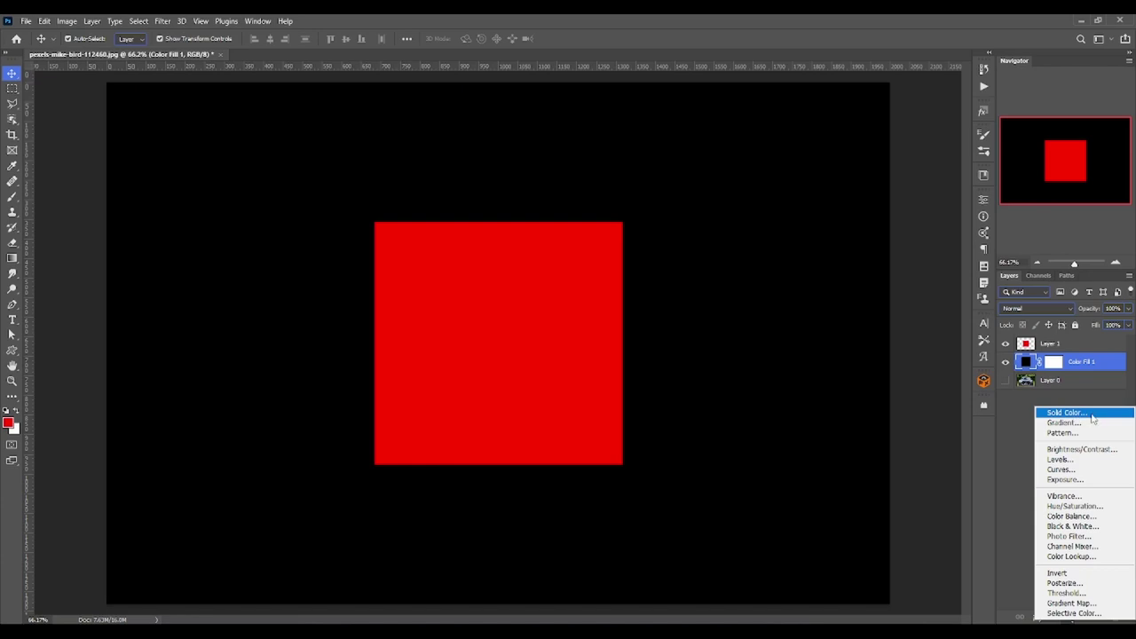
click(1090, 413)
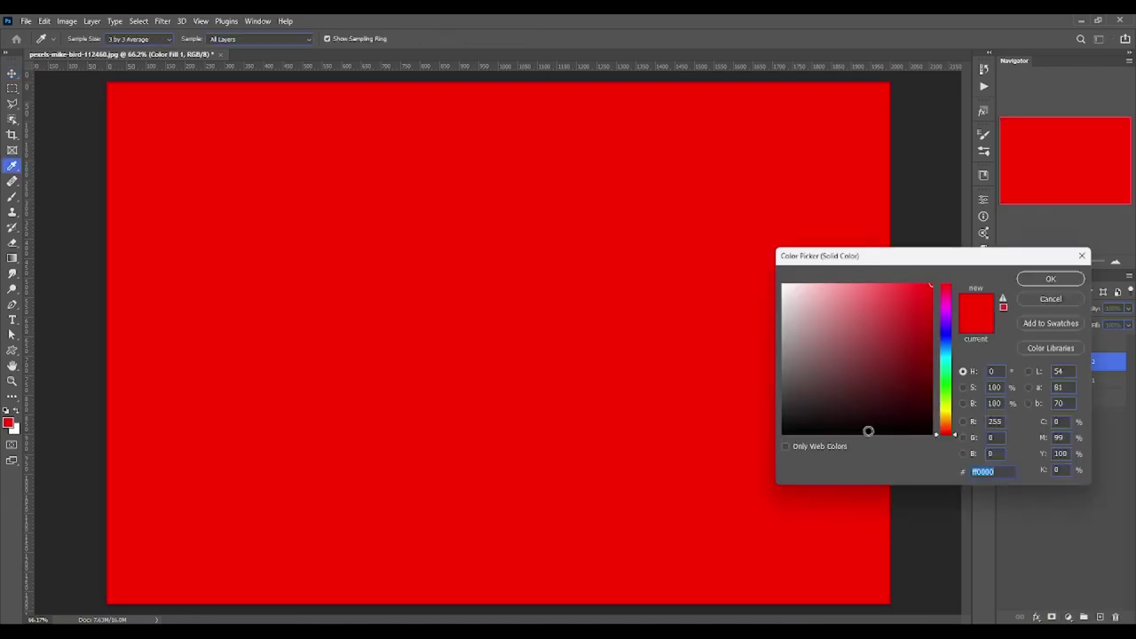
click(885, 434)
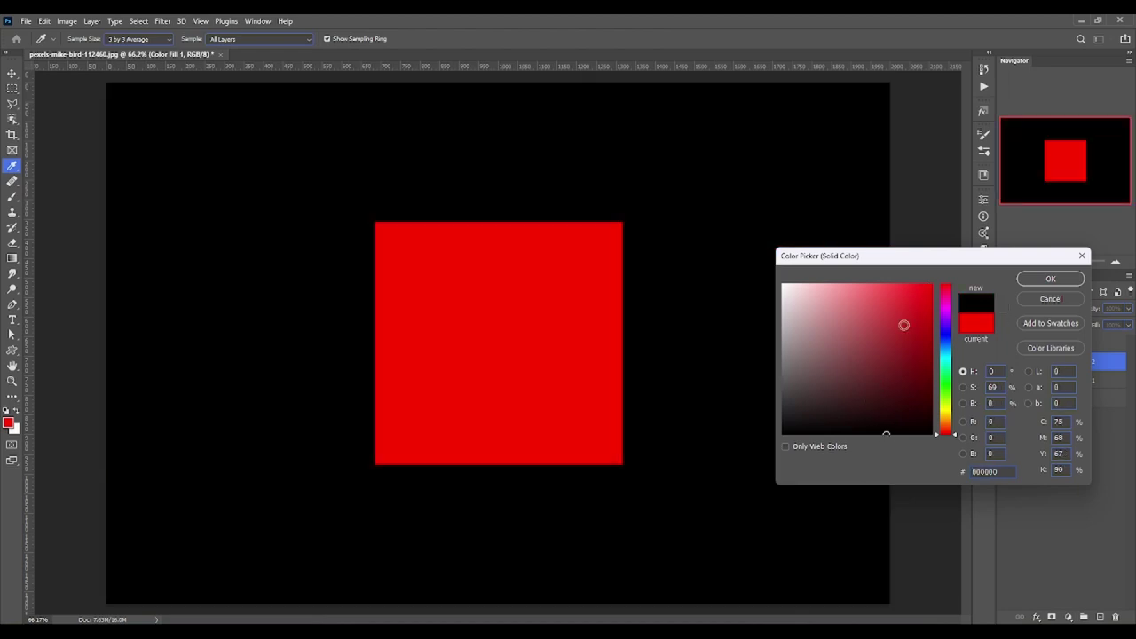
drag(904, 325, 931, 373)
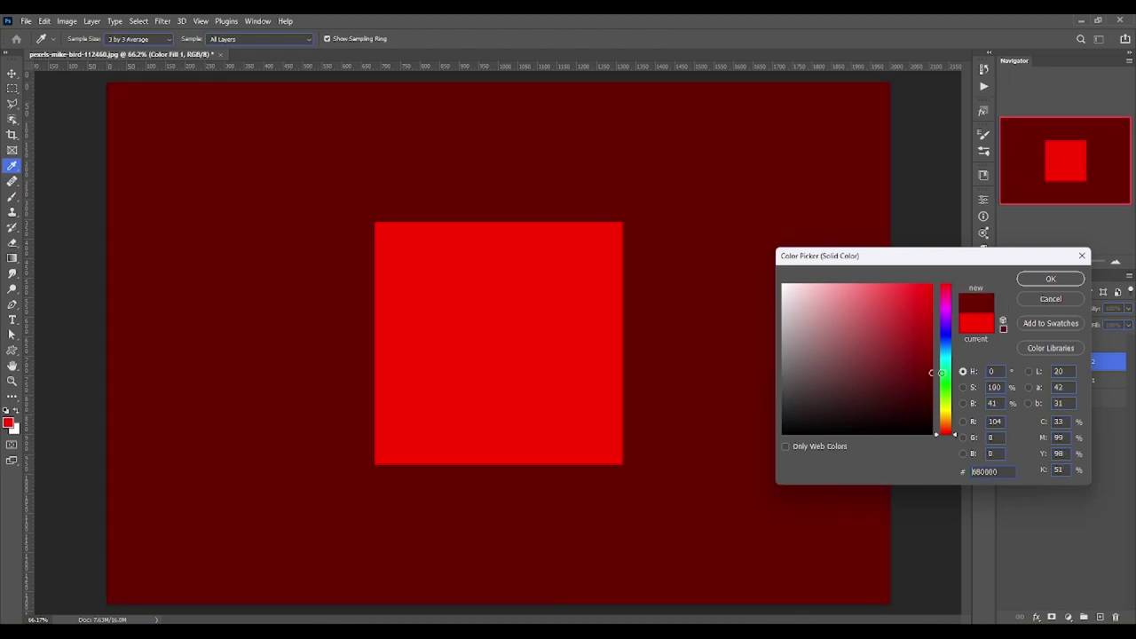
click(1049, 279)
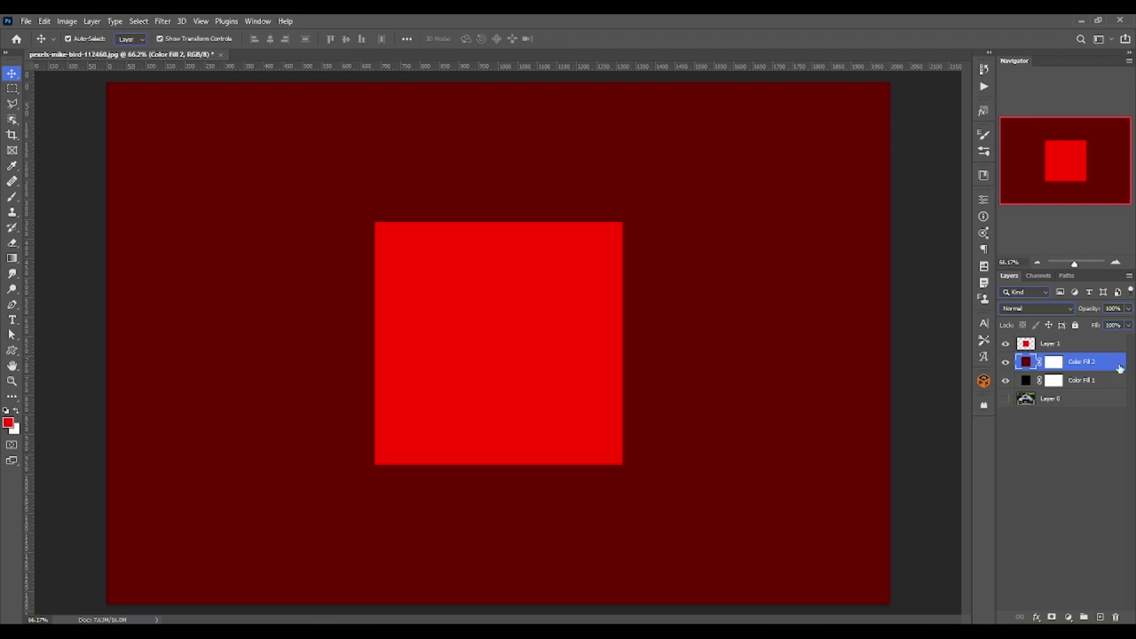
key(Delete)
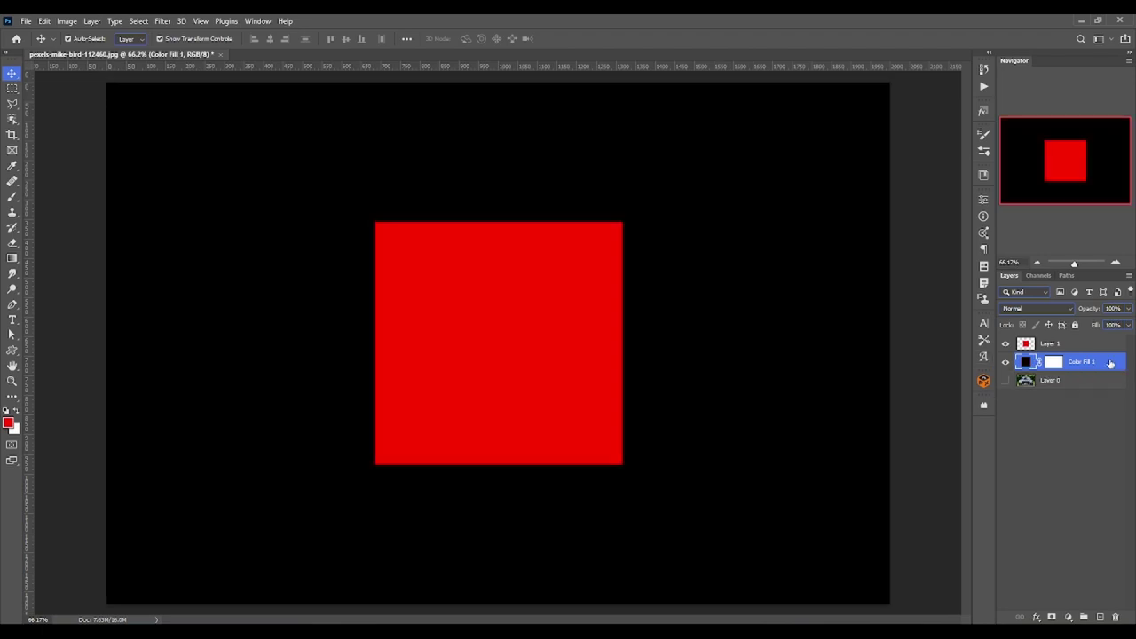
Step: Add a default Bevel & Emboss effect (Inner Bevel, Smooth, 9 px) to Layer 1's red square
click(1094, 348)
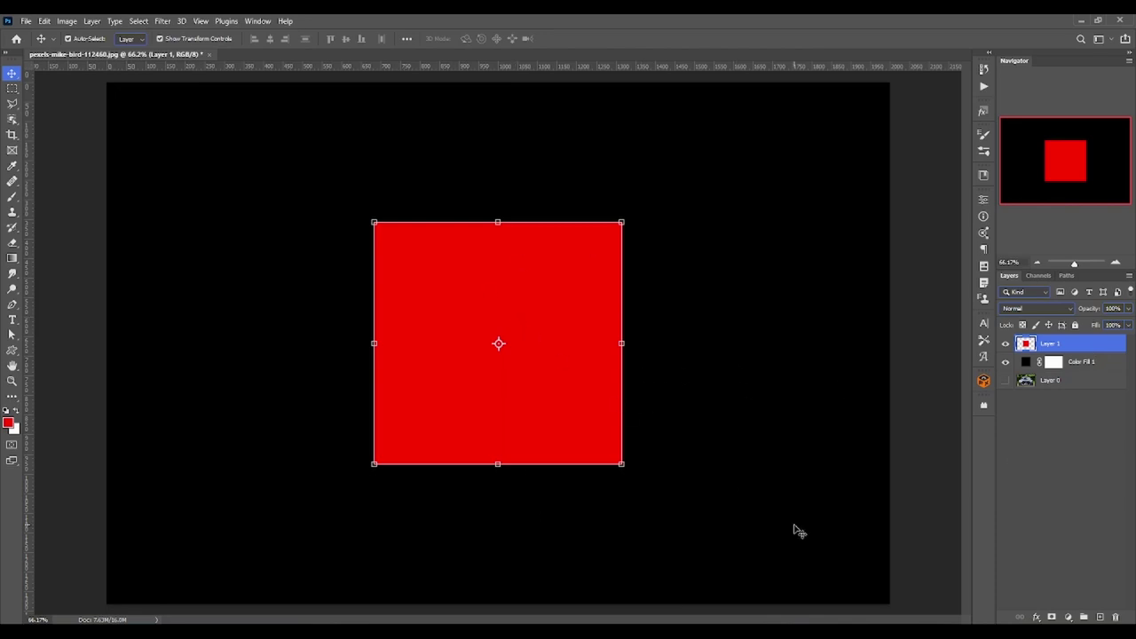
click(1037, 617)
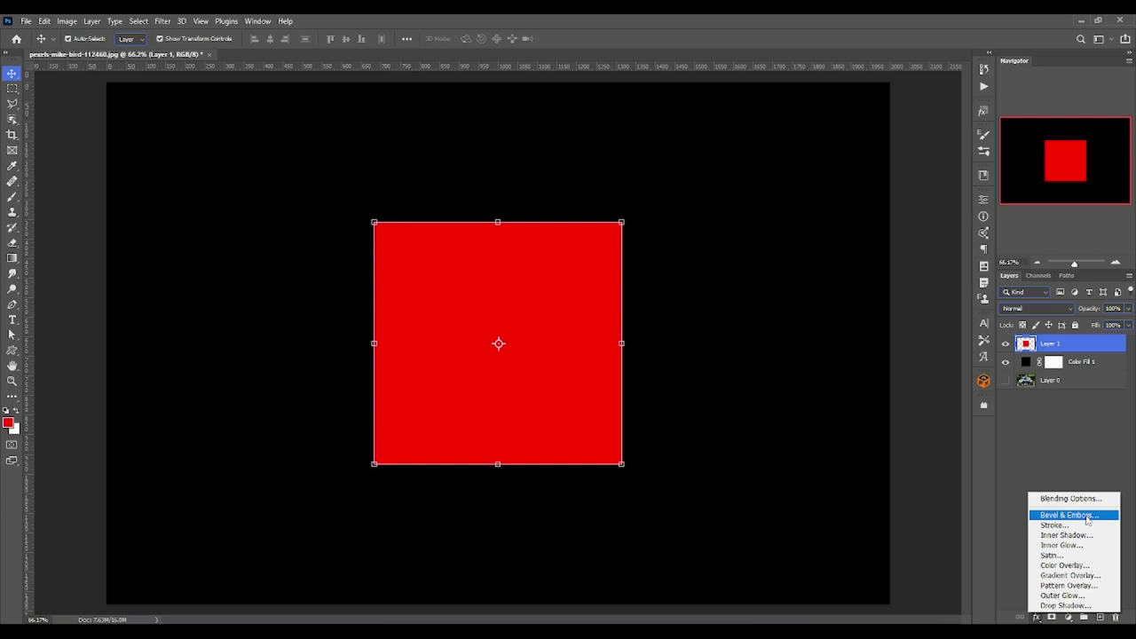
click(1086, 516)
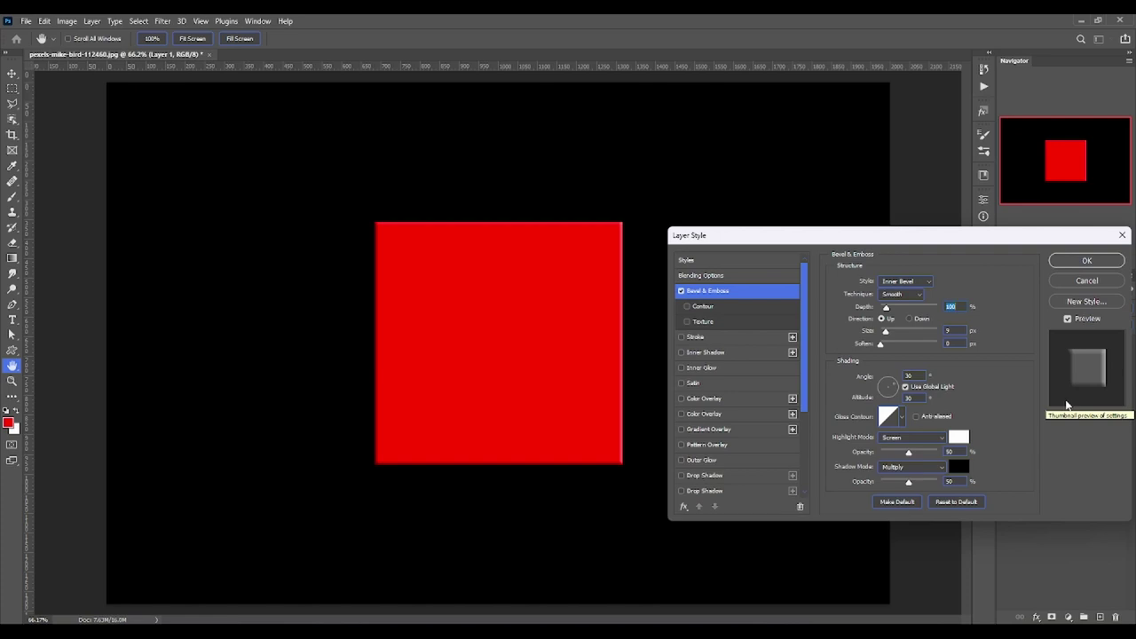
click(1076, 259)
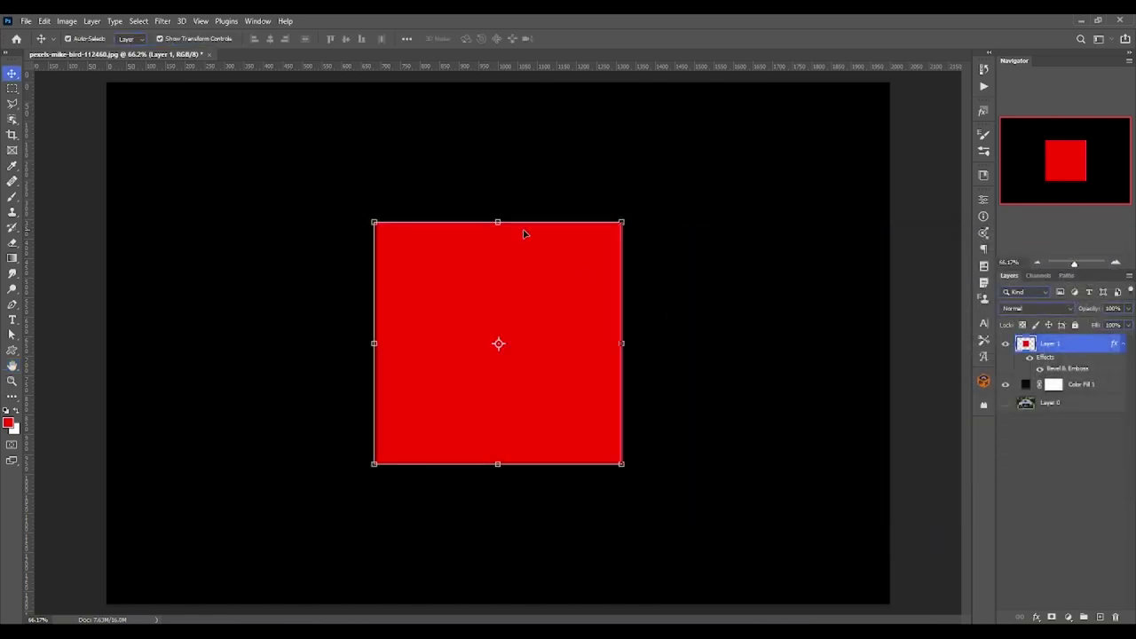
click(11, 380)
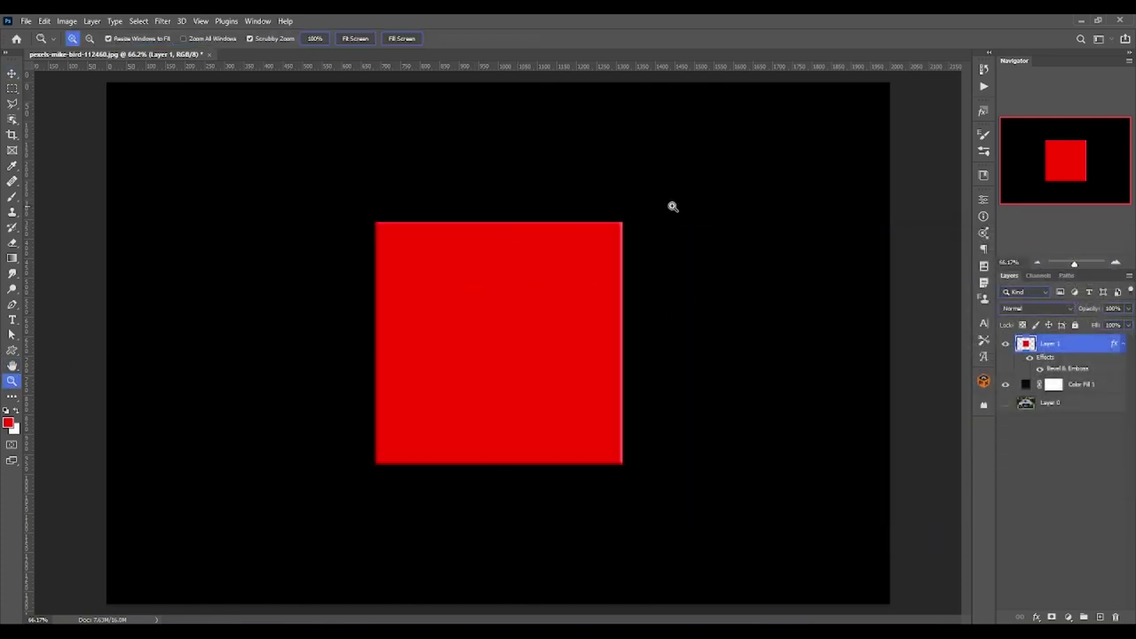
drag(667, 203, 763, 237)
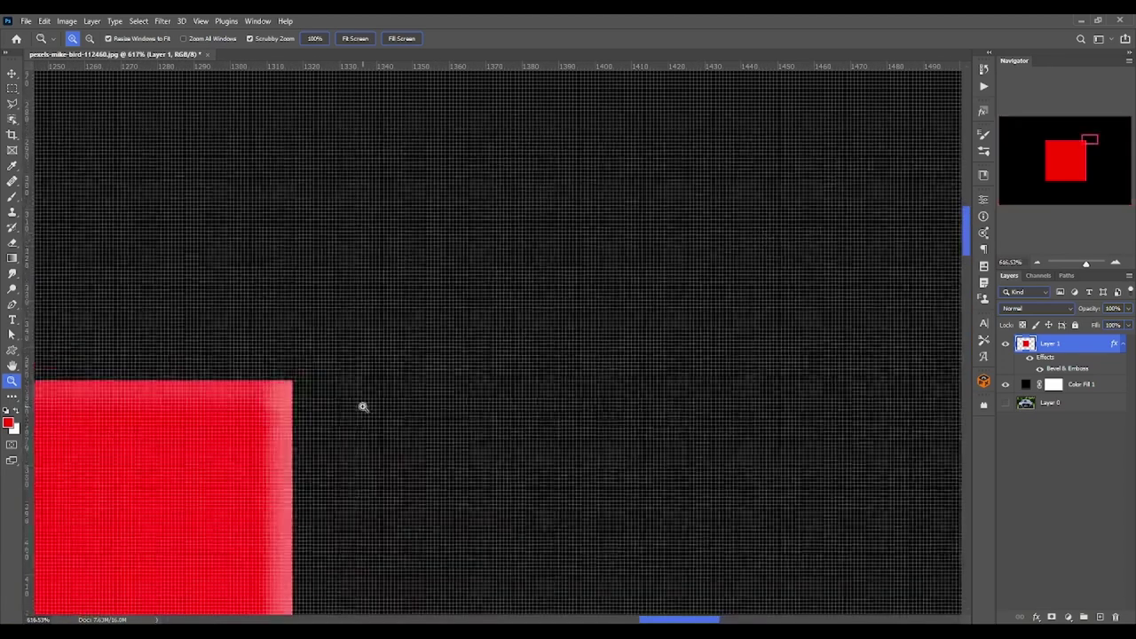
mouse_move(363, 406)
mouse_down()
mouse_move(378, 415)
mouse_move(541, 363)
mouse_move(387, 374)
mouse_up()
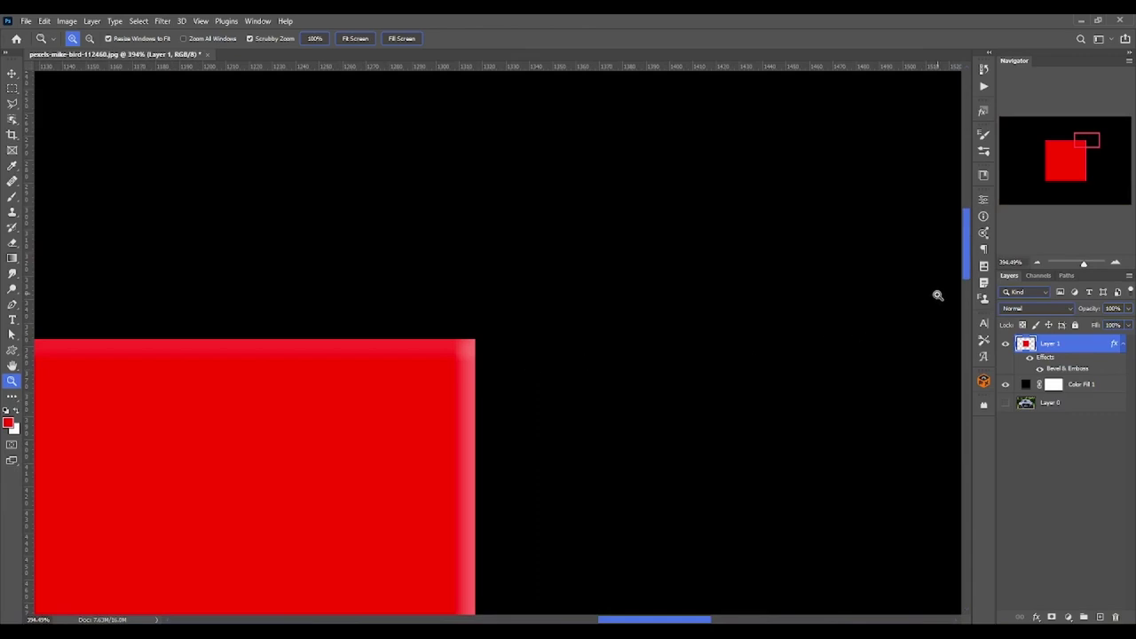
click(1040, 371)
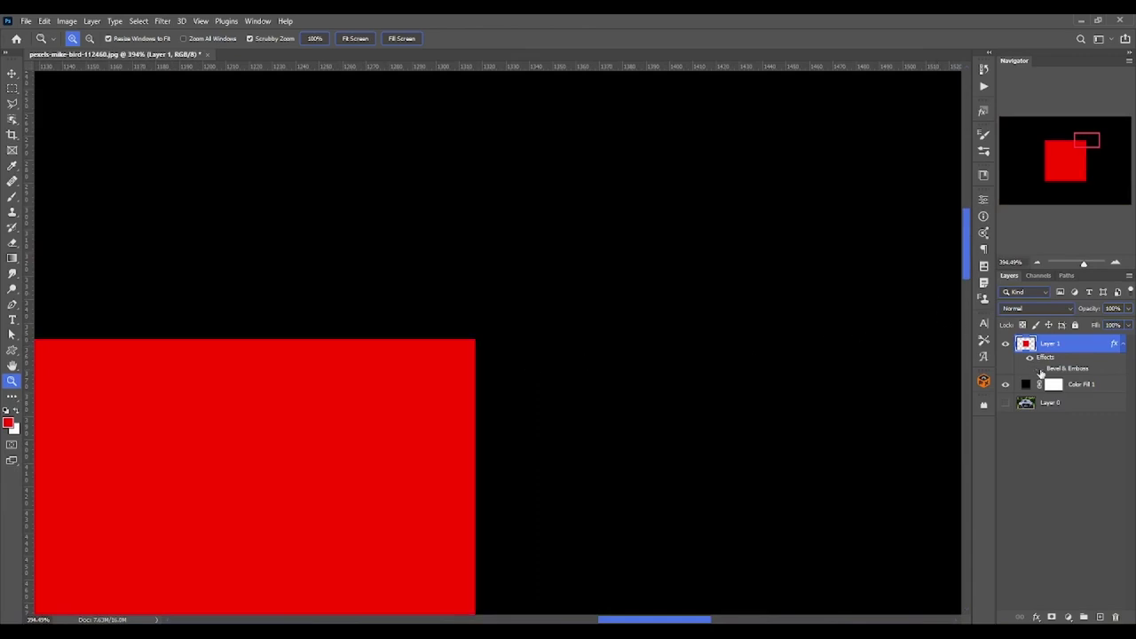
click(1040, 370)
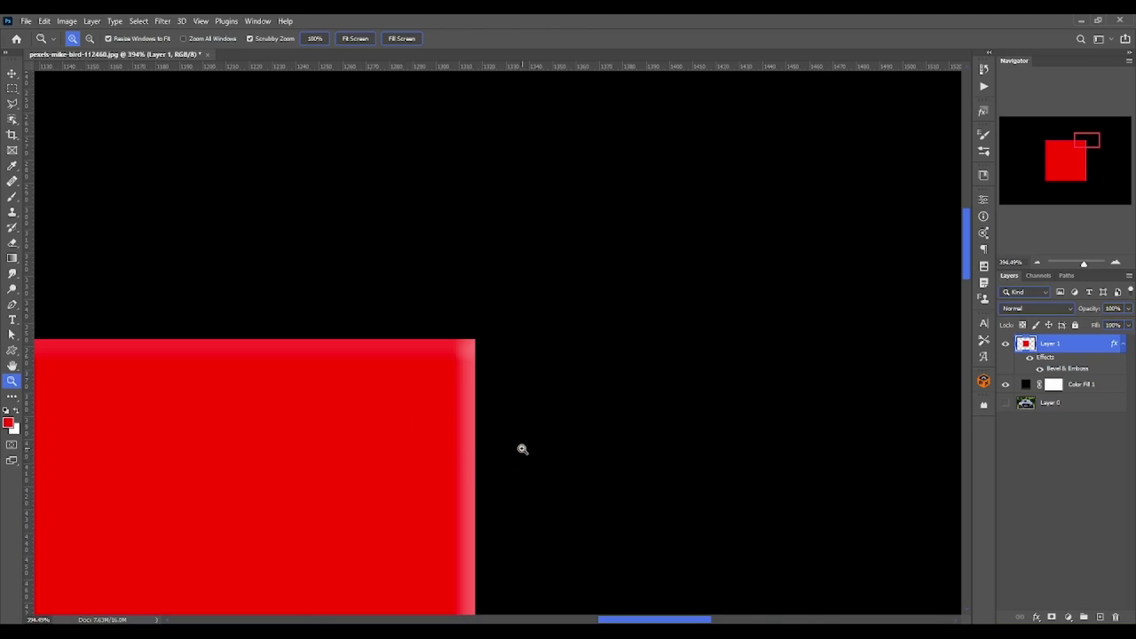
key(ctrl+0)
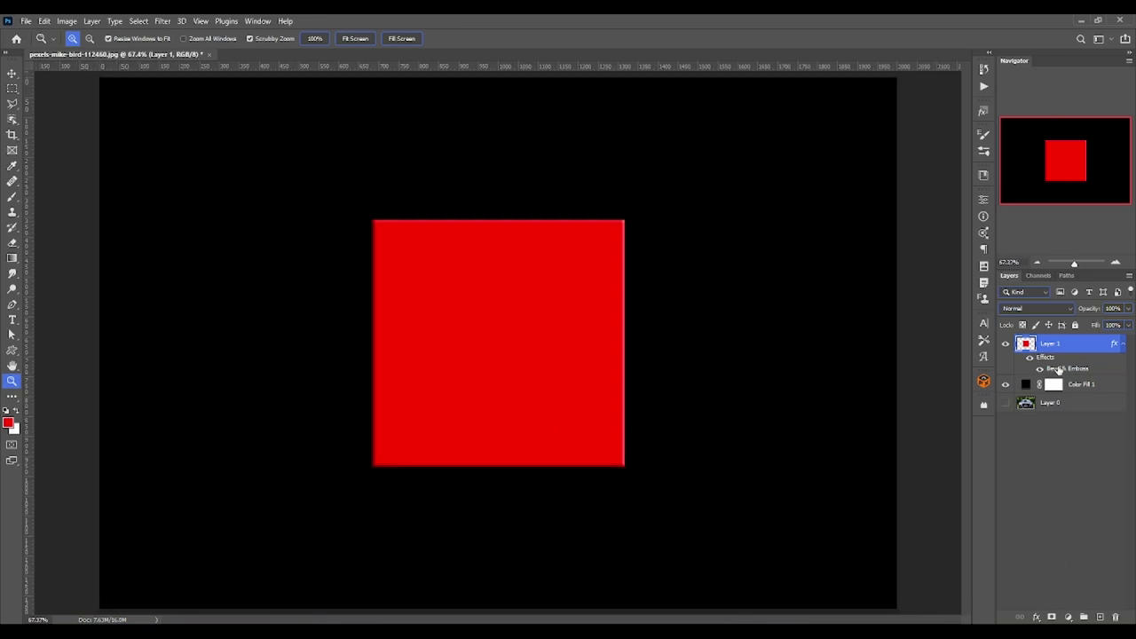
Step: Preview Emboss, Pillow Emboss and Stroke Emboss, then settle on Outer Bevel for the square
double_click(1059, 369)
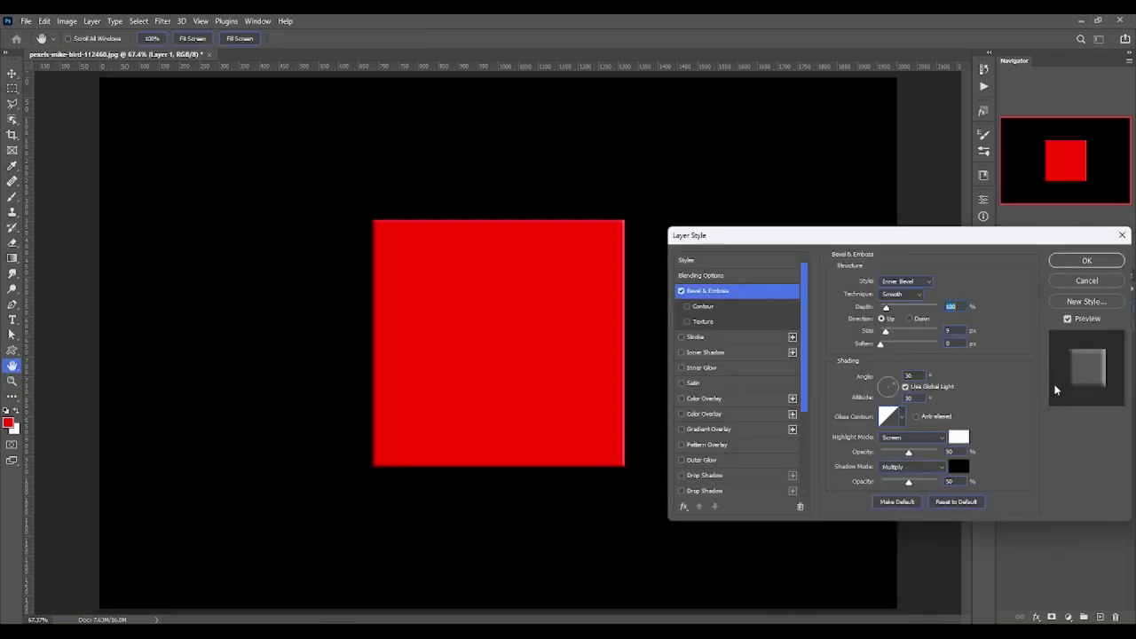
click(904, 281)
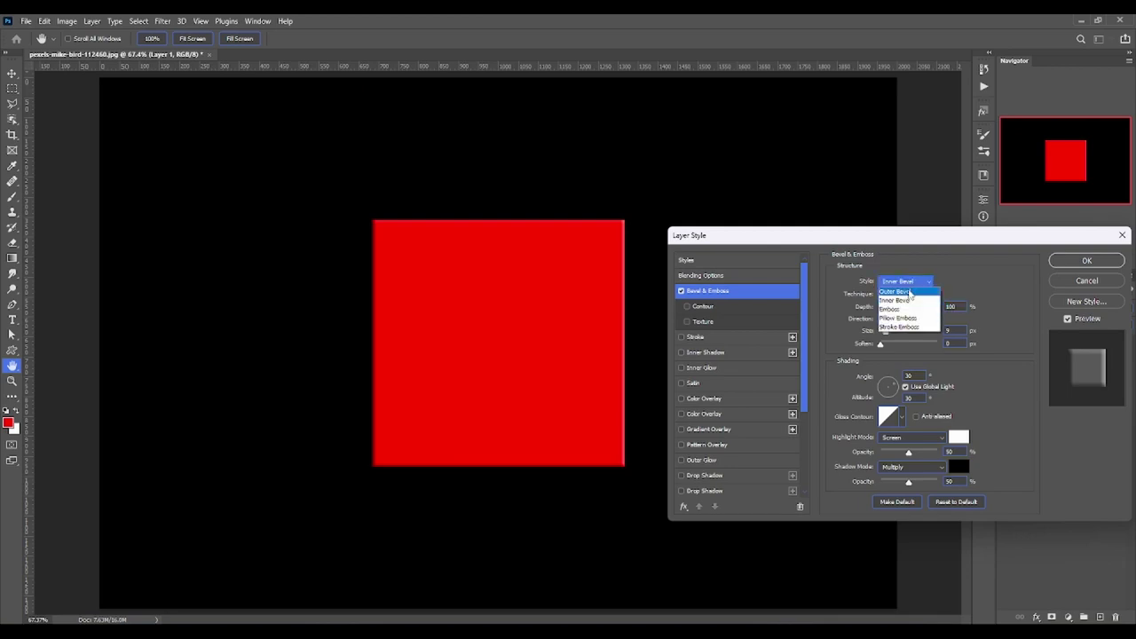
click(910, 293)
click(909, 282)
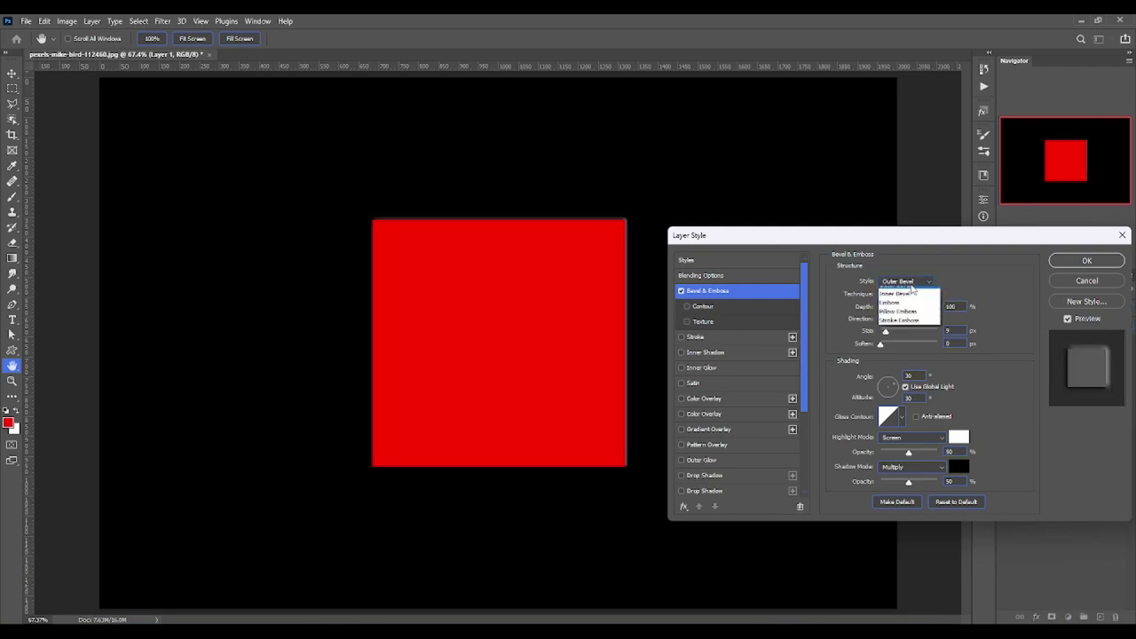
click(914, 305)
click(914, 284)
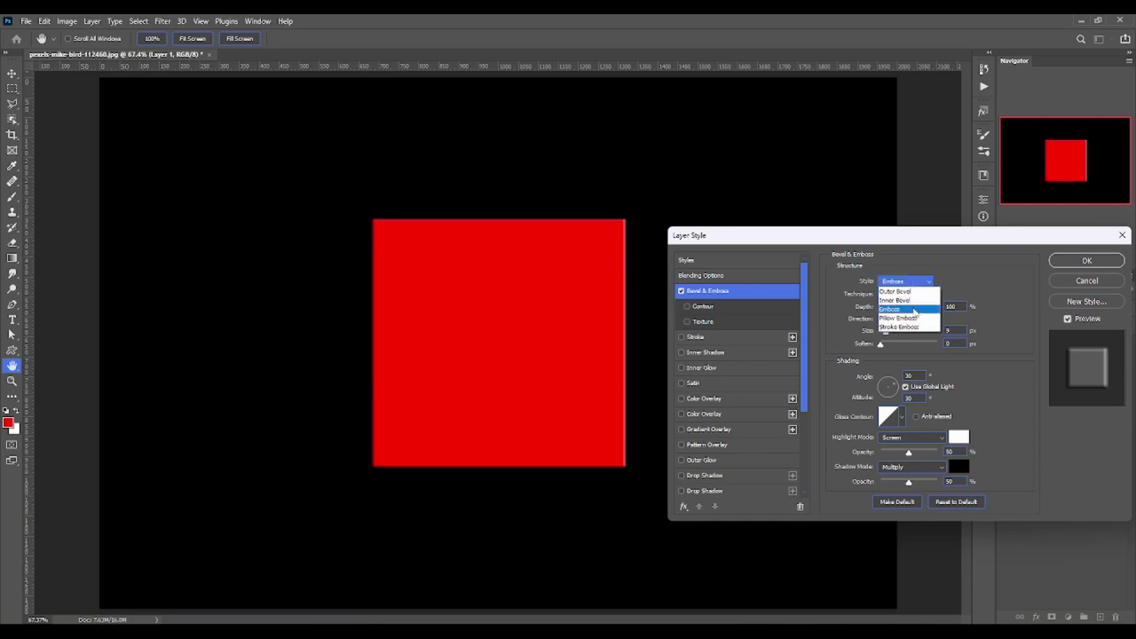
click(914, 316)
click(912, 282)
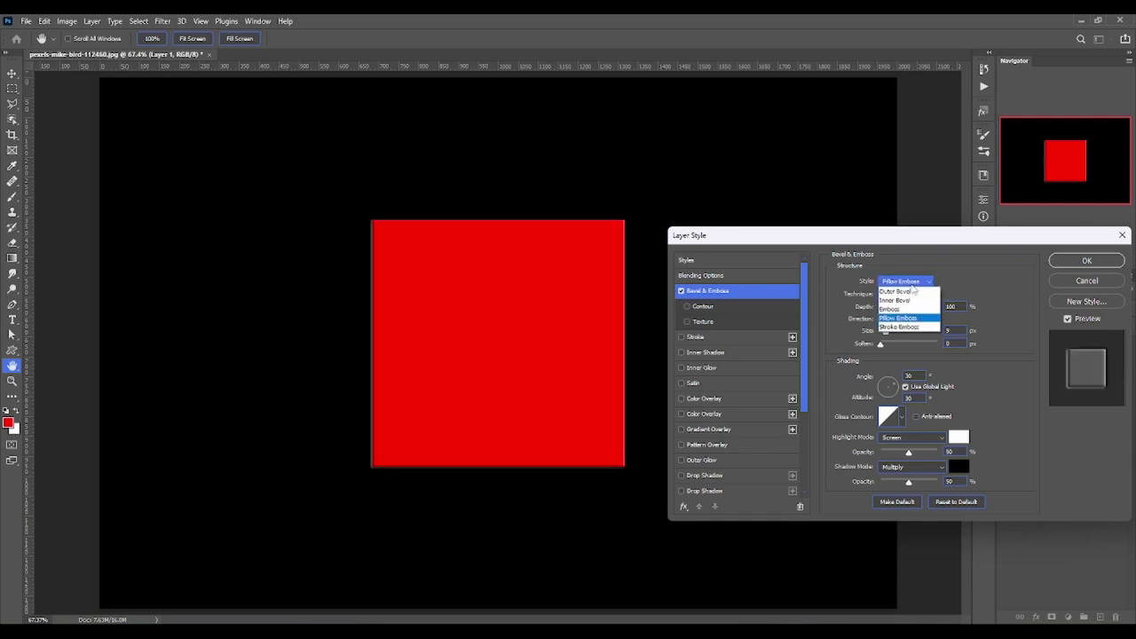
click(913, 328)
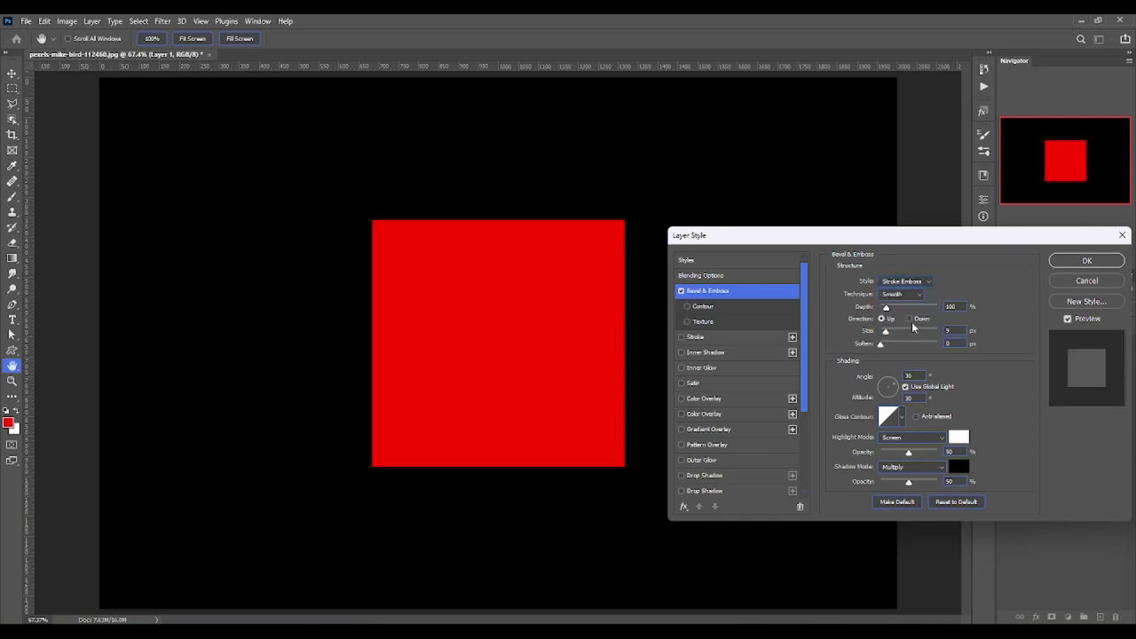
click(903, 281)
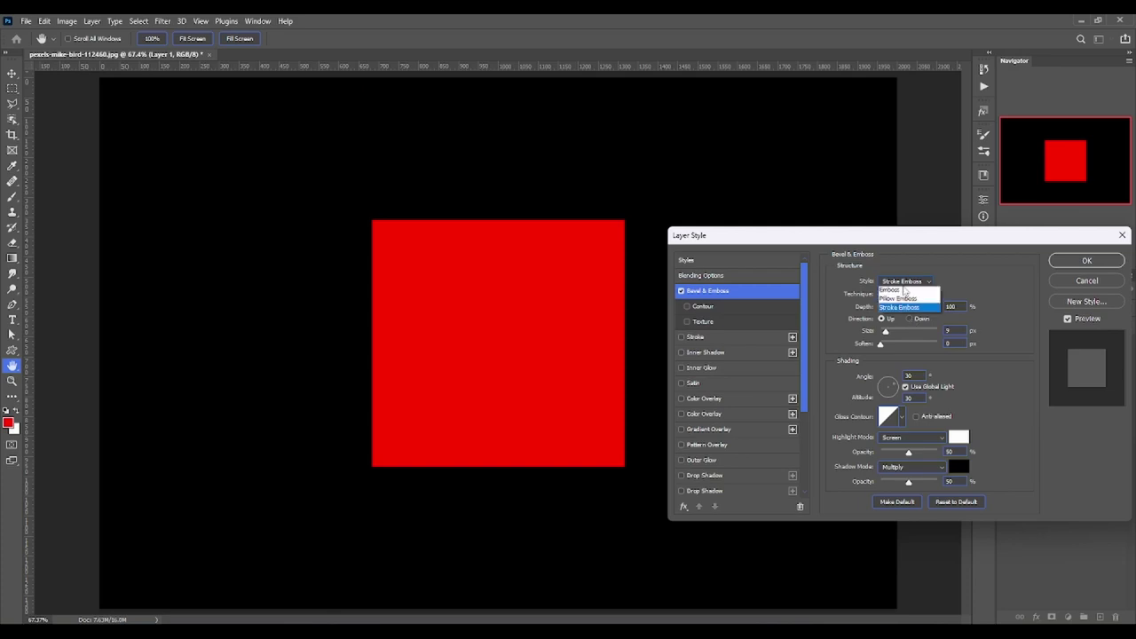
click(905, 291)
click(1105, 258)
Step: Zoom in close on the square's top-right corner, then back out to about 323%
key(z)
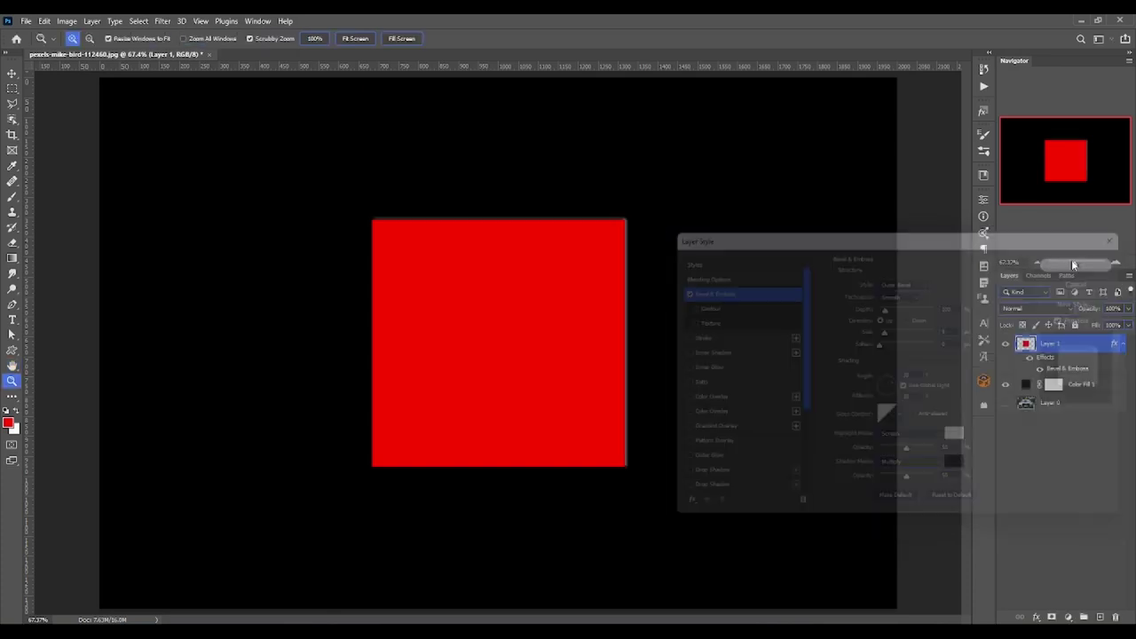
drag(637, 220, 745, 229)
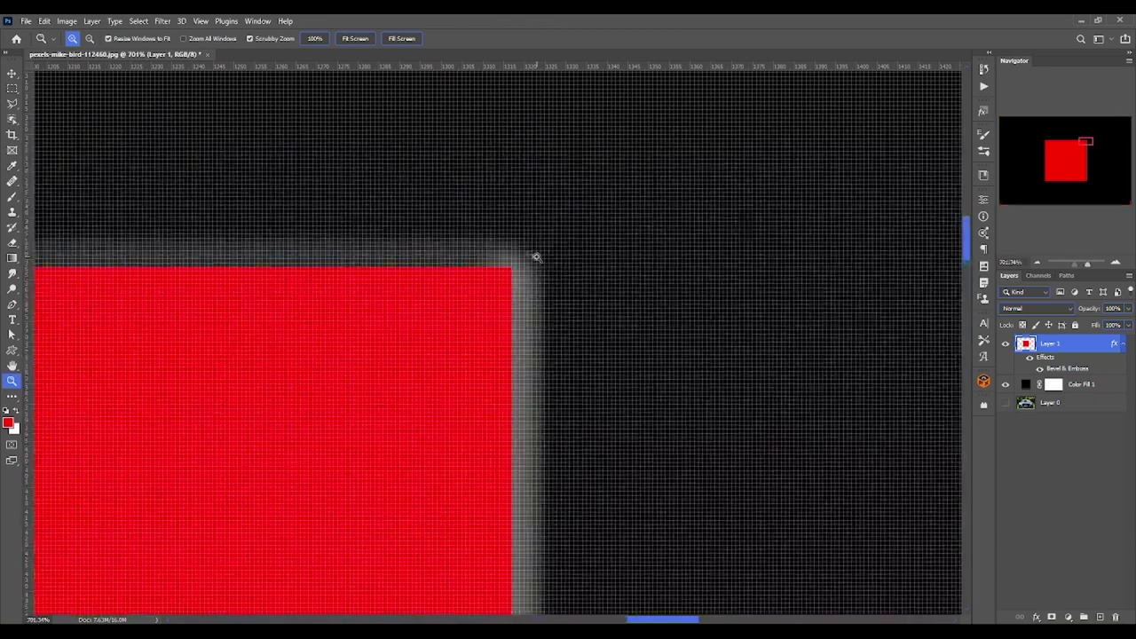
drag(514, 259, 502, 267)
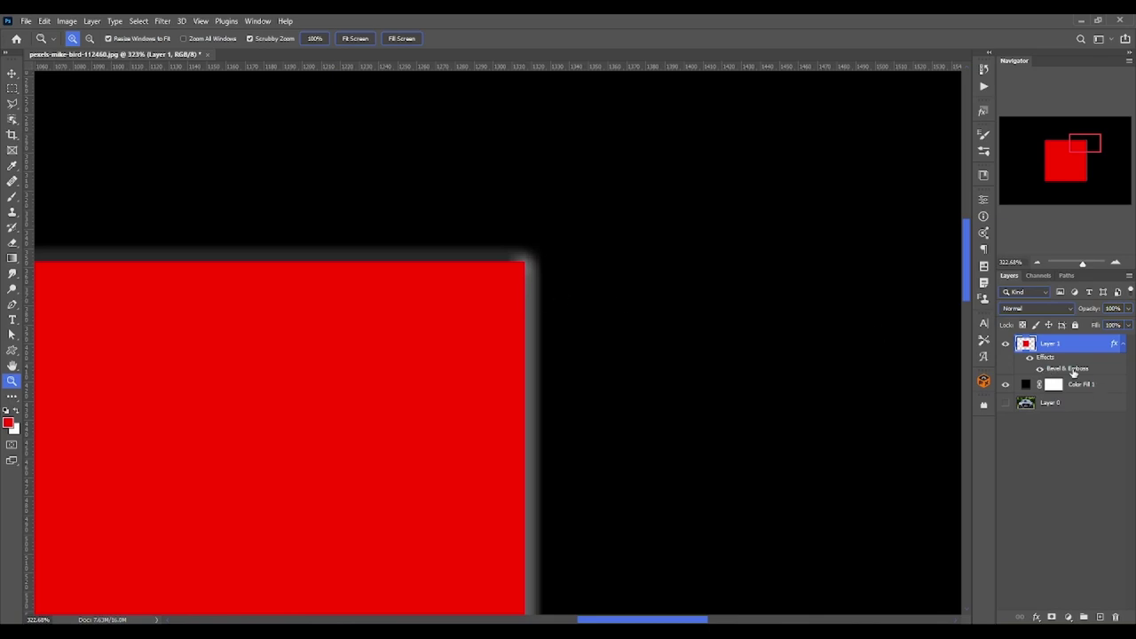
Step: Cycle through every bevel style in Bevel & Emboss and return to Inner Bevel
double_click(1073, 371)
click(901, 282)
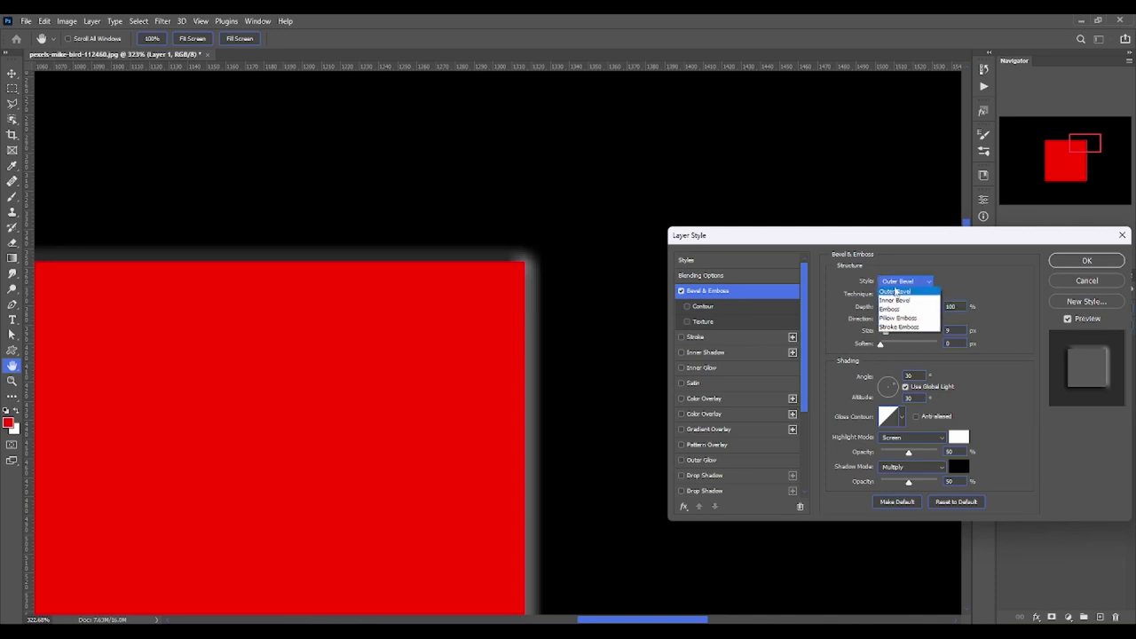
click(899, 306)
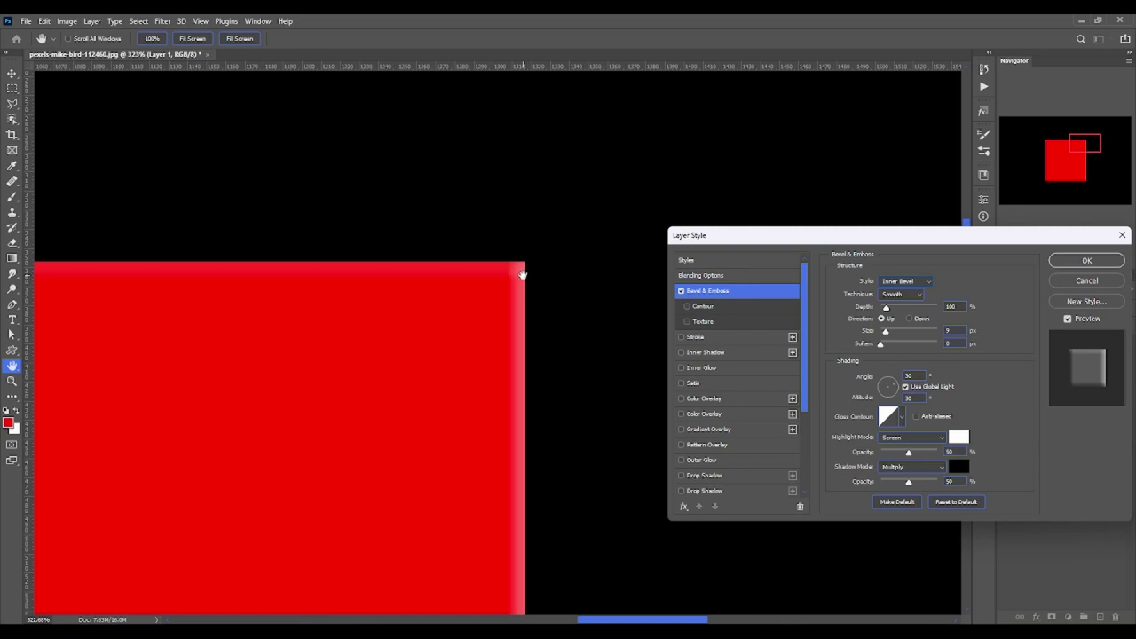
click(911, 282)
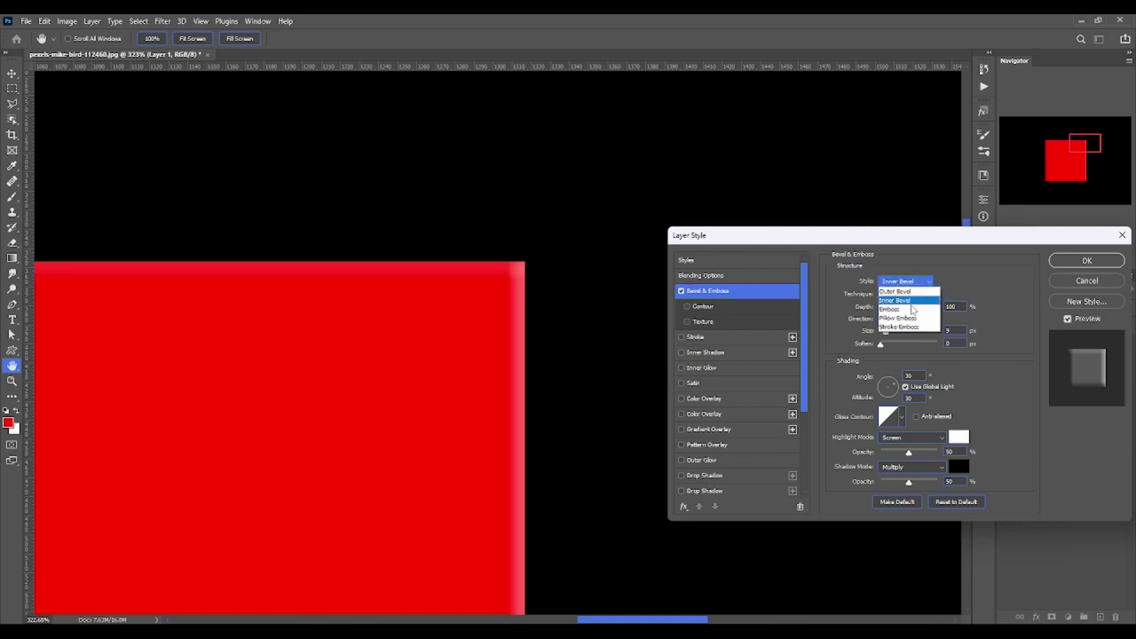
click(909, 309)
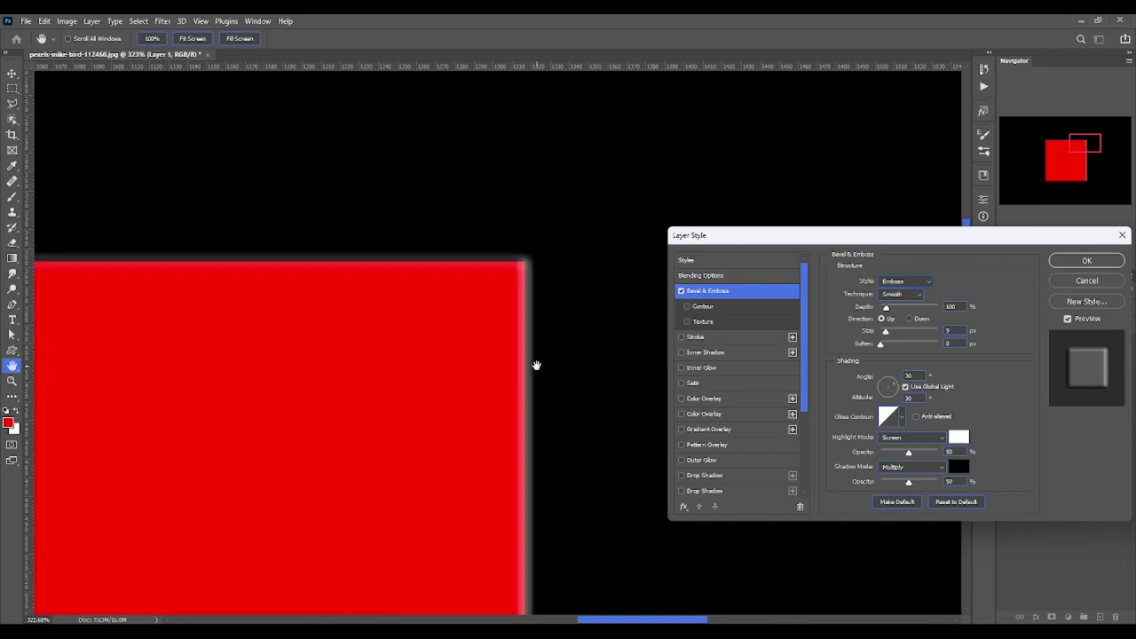
click(899, 281)
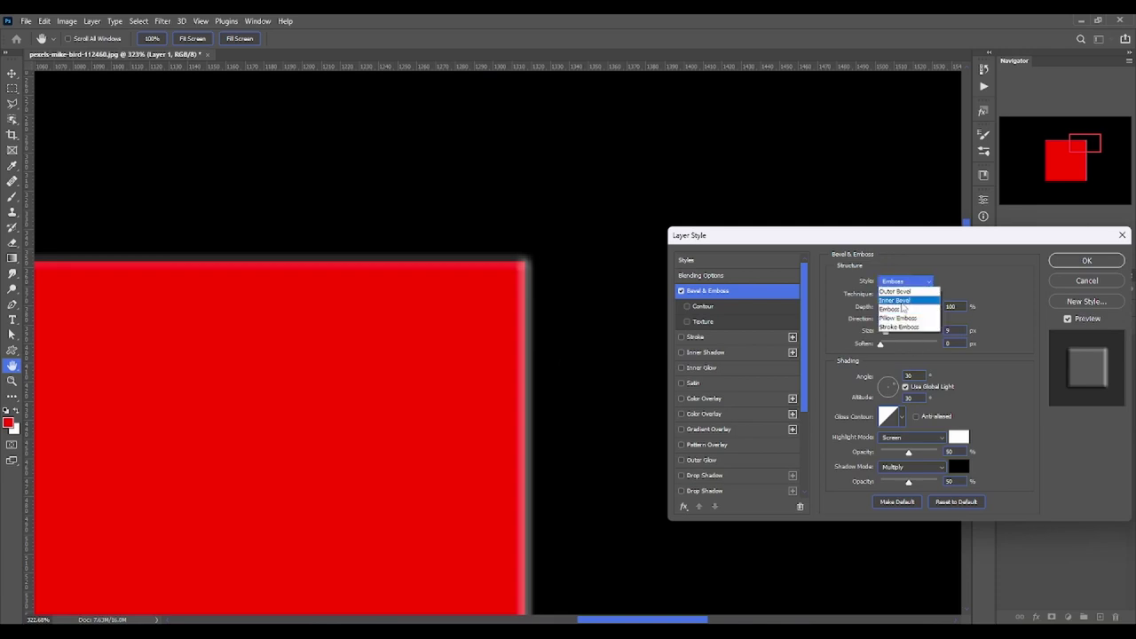
click(903, 318)
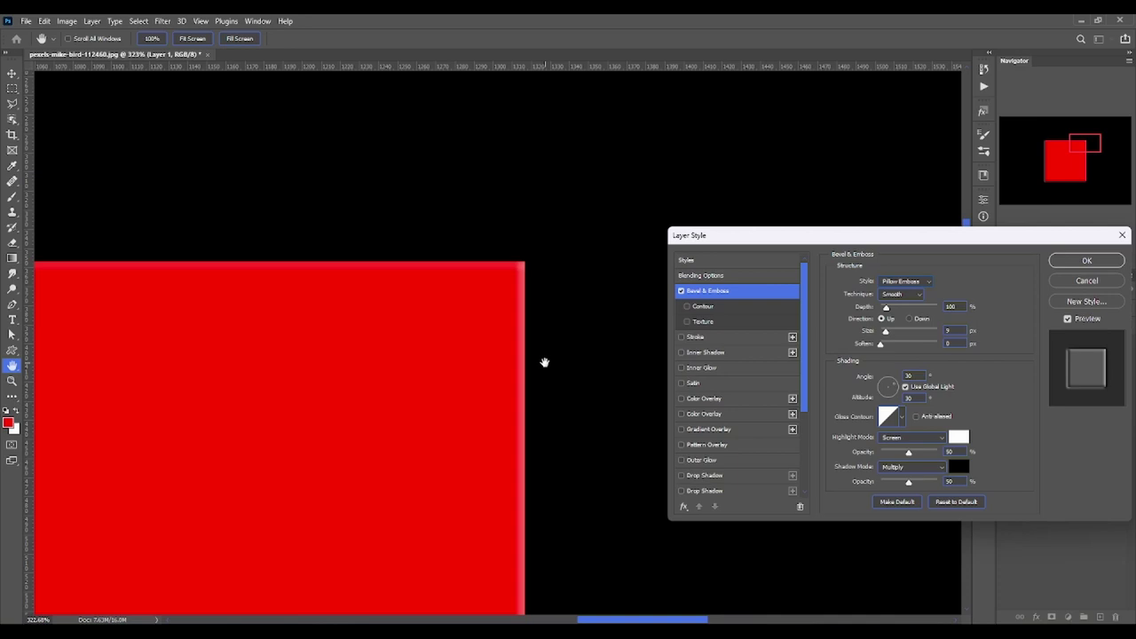
click(903, 282)
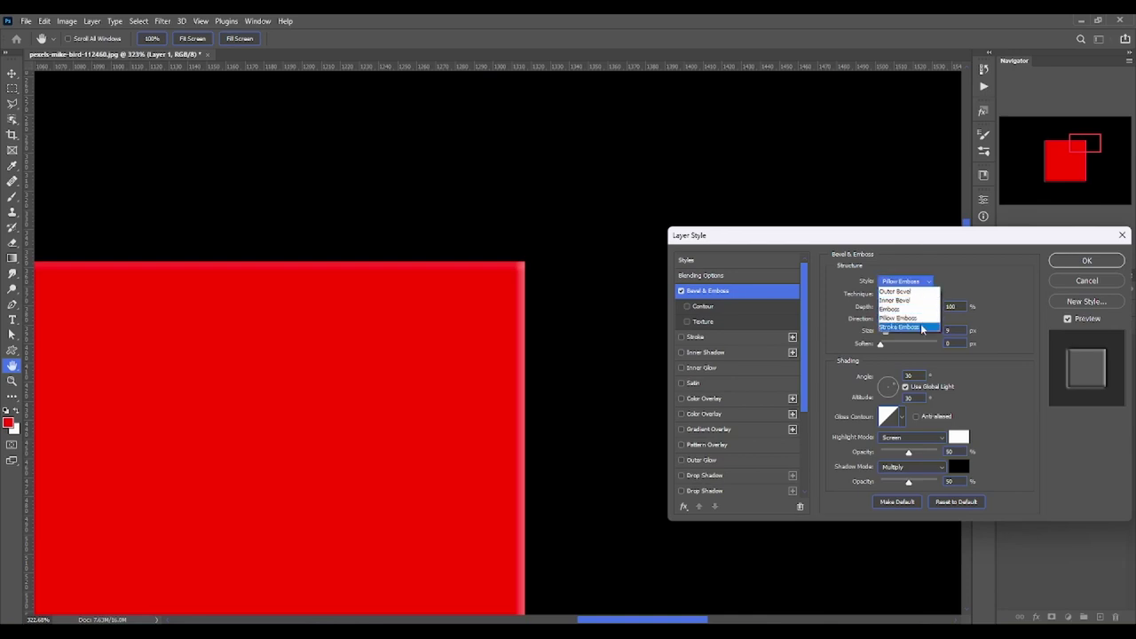
click(920, 328)
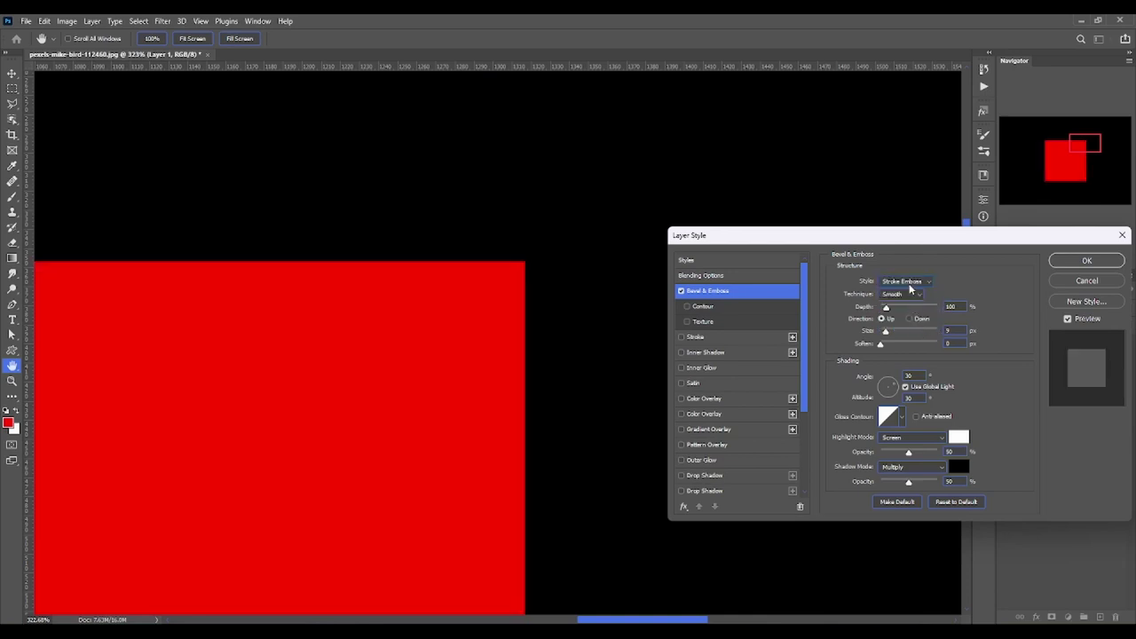
click(909, 282)
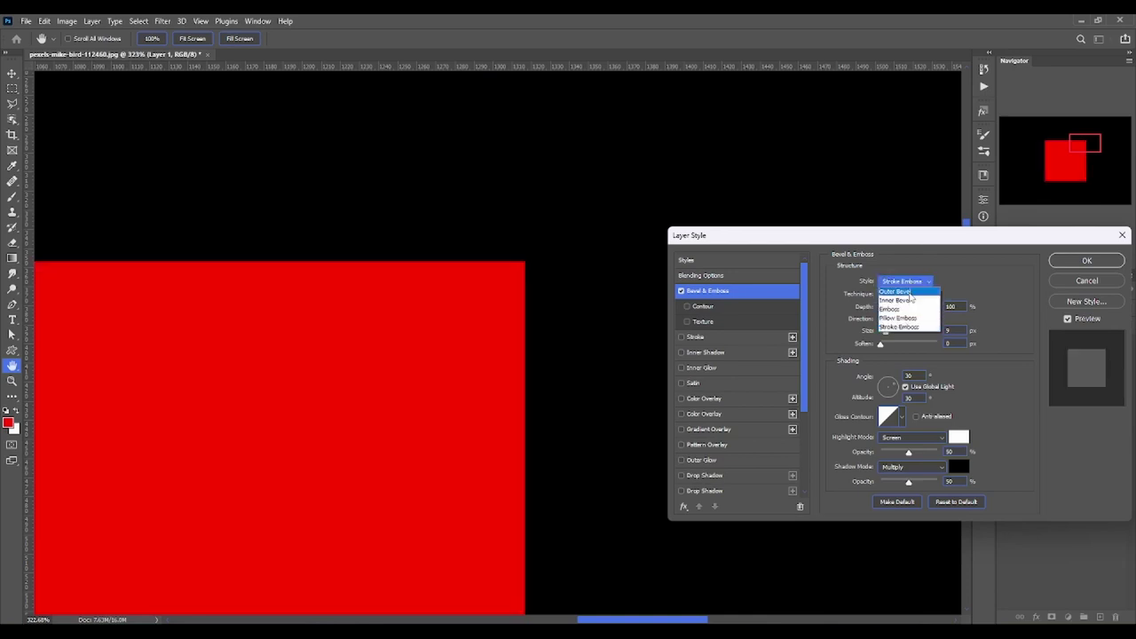
click(906, 284)
click(923, 282)
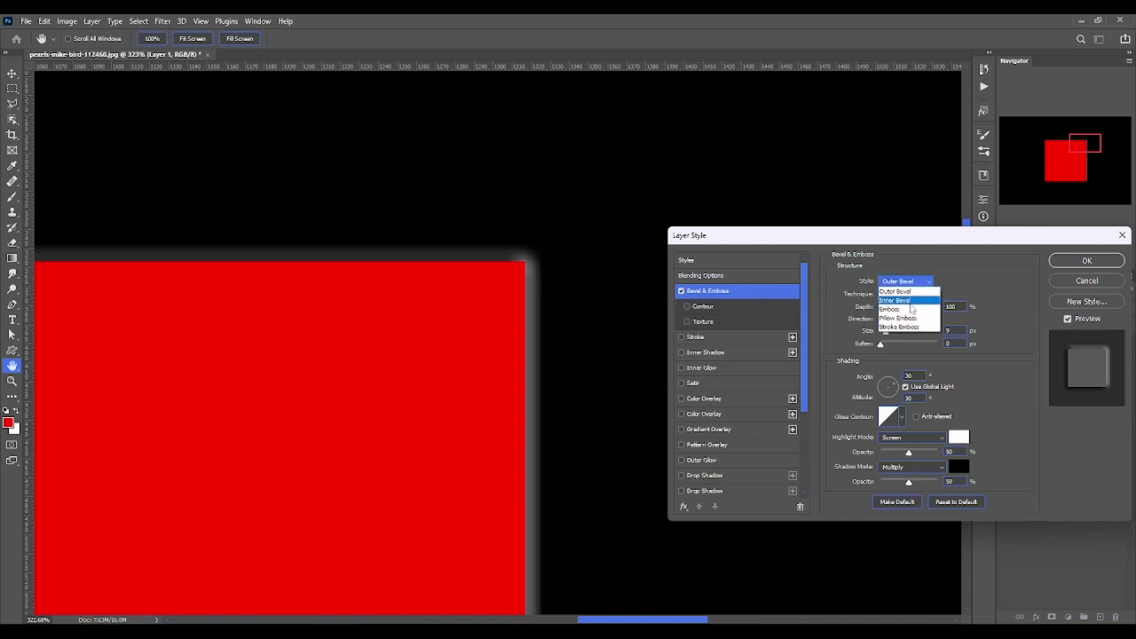
click(914, 307)
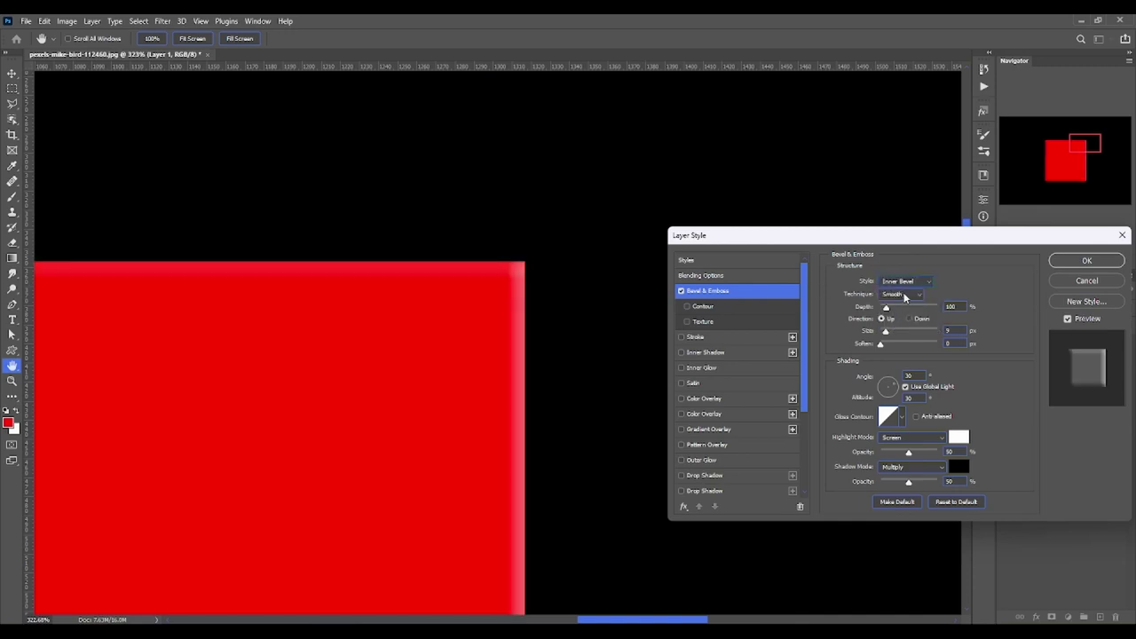
Step: Try the Chisel techniques, then set Smooth, 1000% depth and 59 px size, and apply
click(904, 295)
click(900, 313)
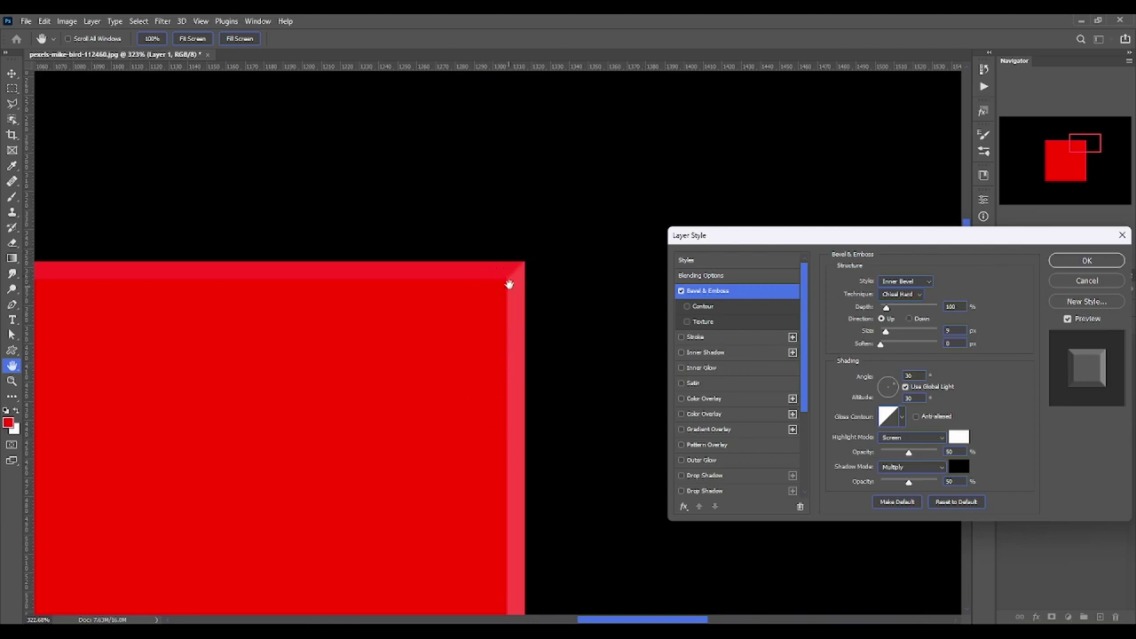
click(899, 294)
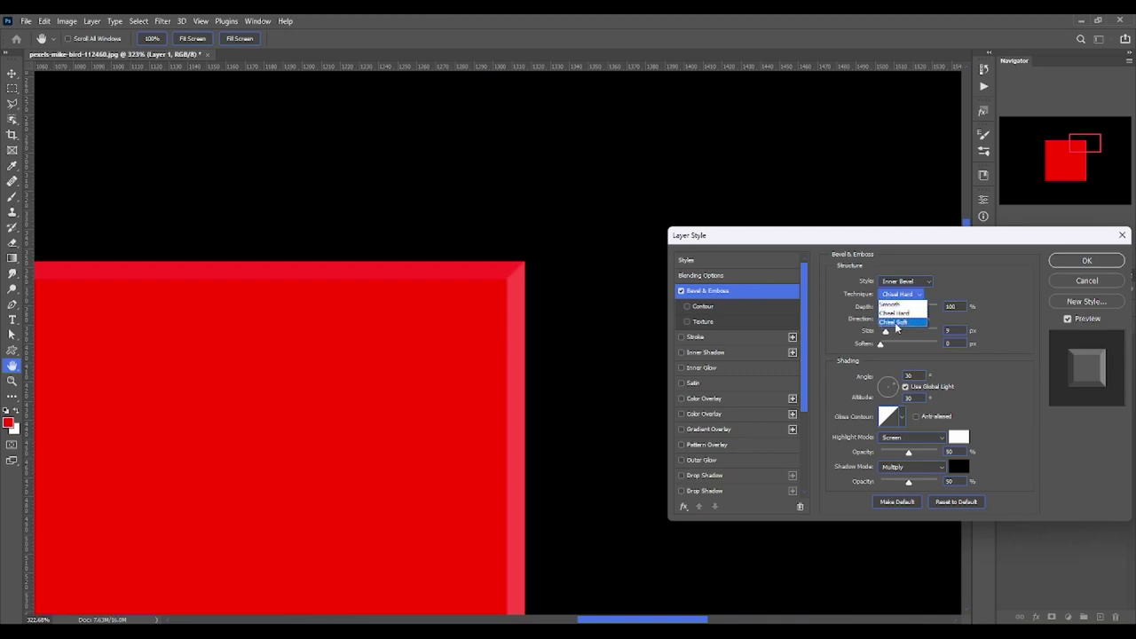
click(896, 323)
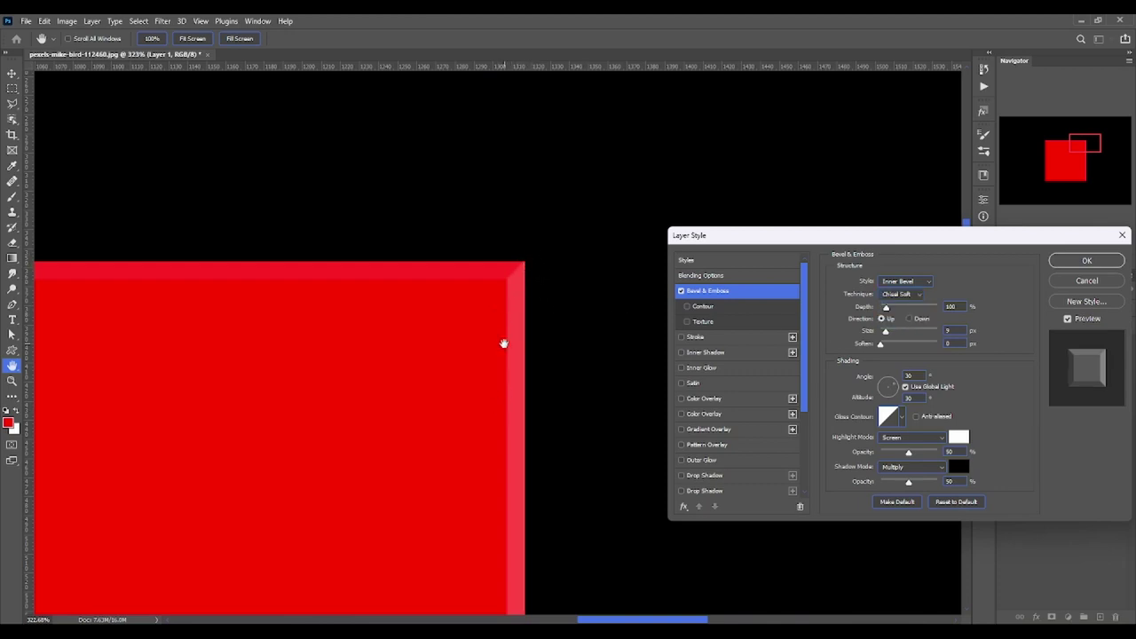
click(897, 294)
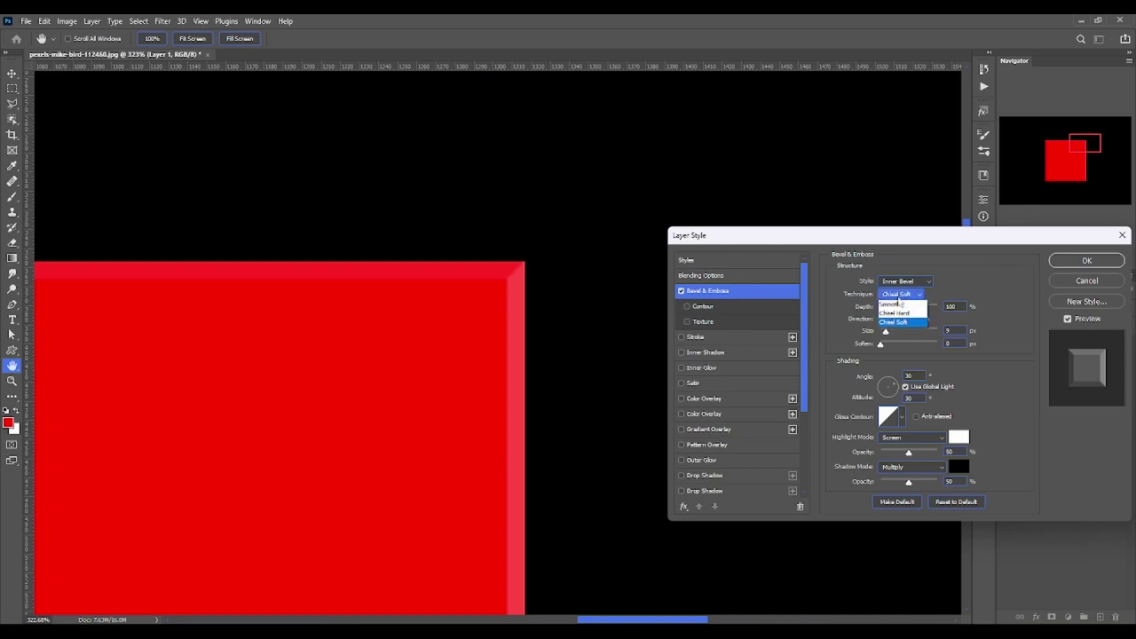
key(Up)
key(Up)
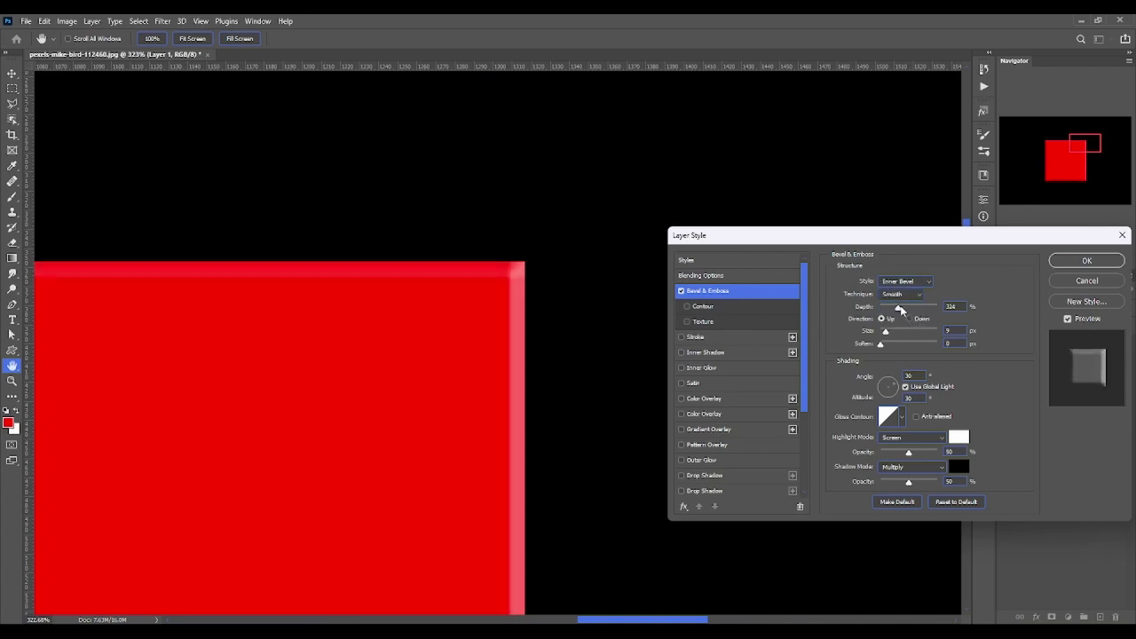
mouse_move(886, 307)
mouse_down()
mouse_move(936, 307)
mouse_move(897, 335)
mouse_up()
double_click(952, 307)
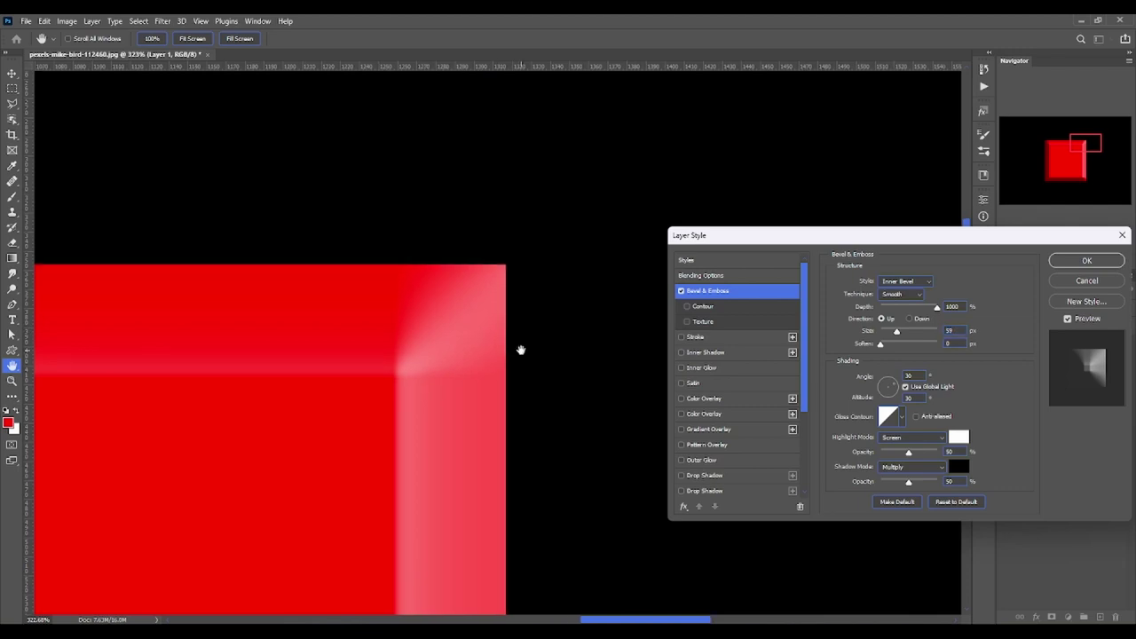
drag(518, 323, 511, 229)
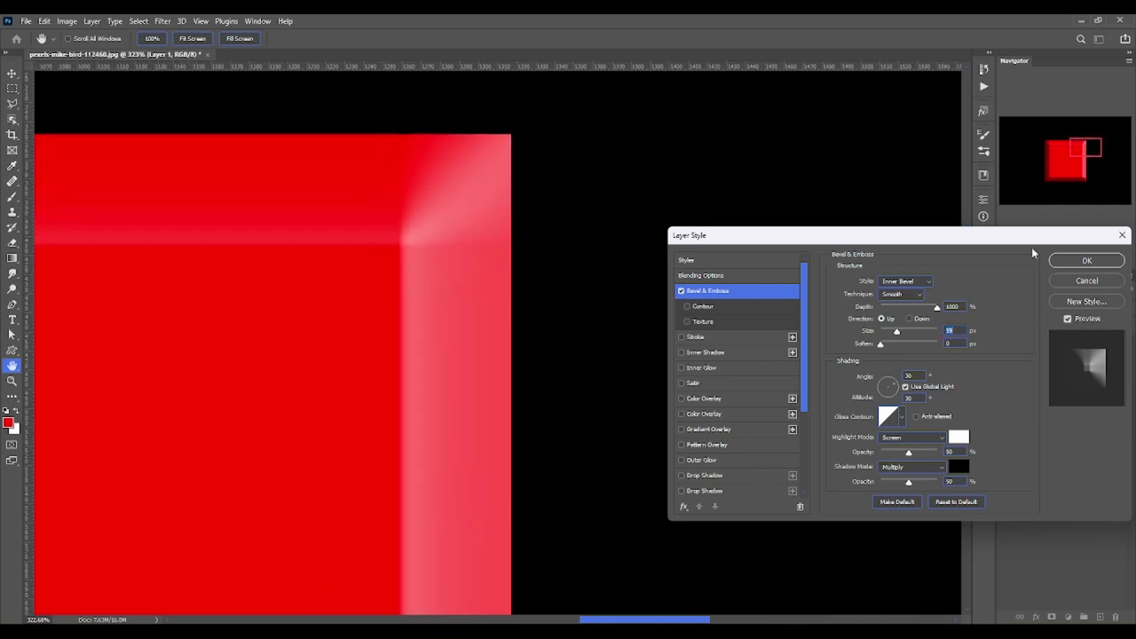
click(1080, 263)
Step: Zoom out to the full square, toggle the bevel effect off and on, and reopen it
key(z)
drag(231, 359, 625, 397)
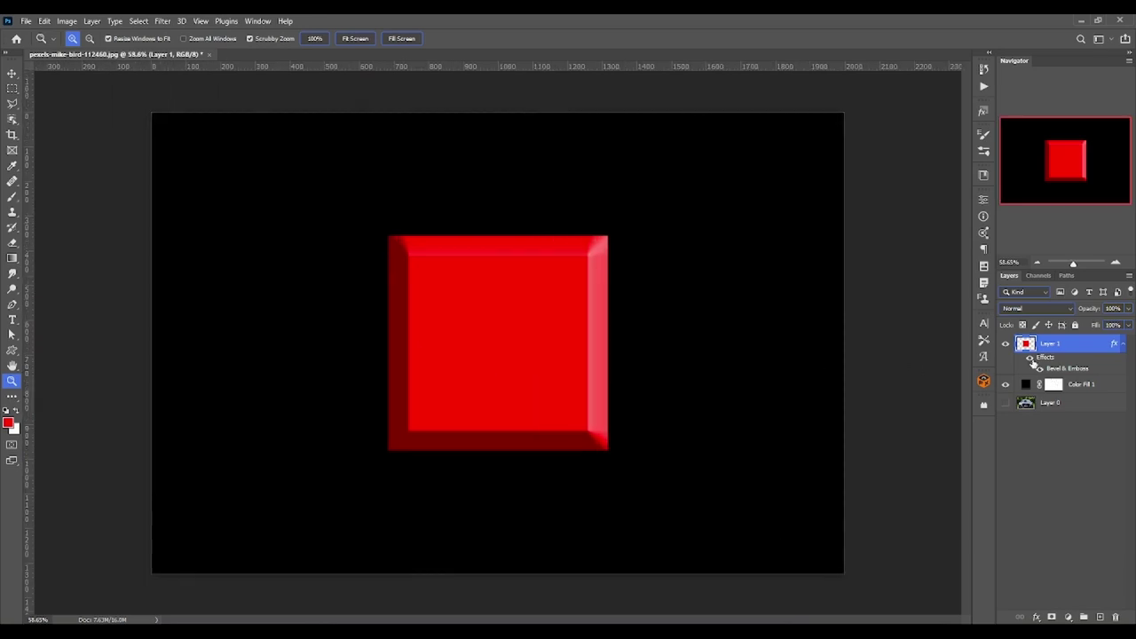
click(1038, 369)
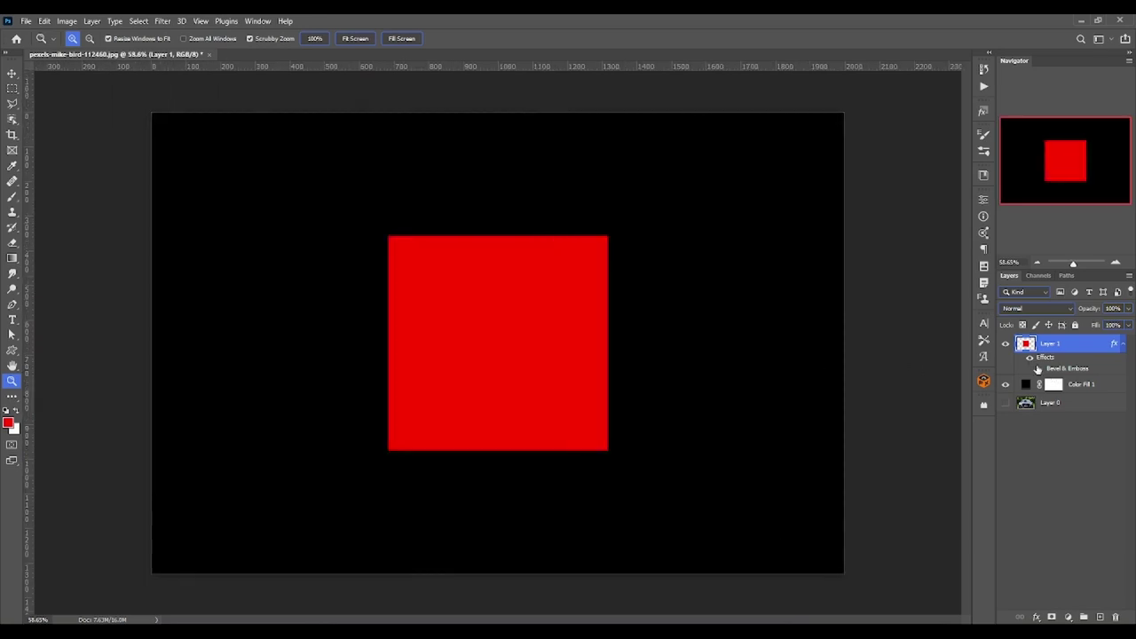
click(1038, 369)
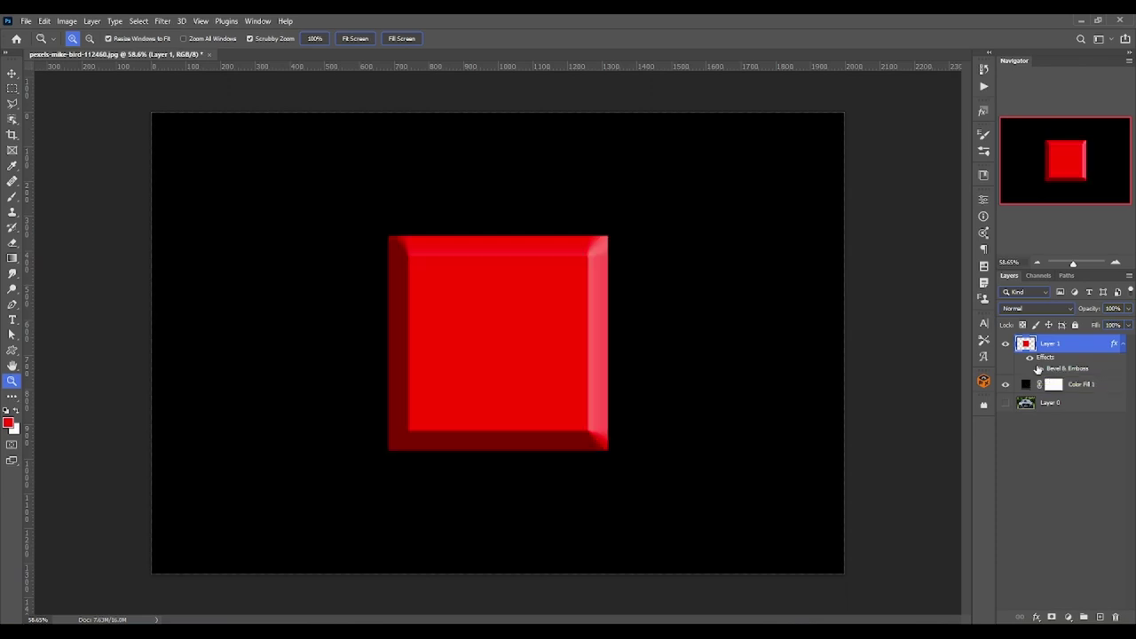
double_click(1063, 368)
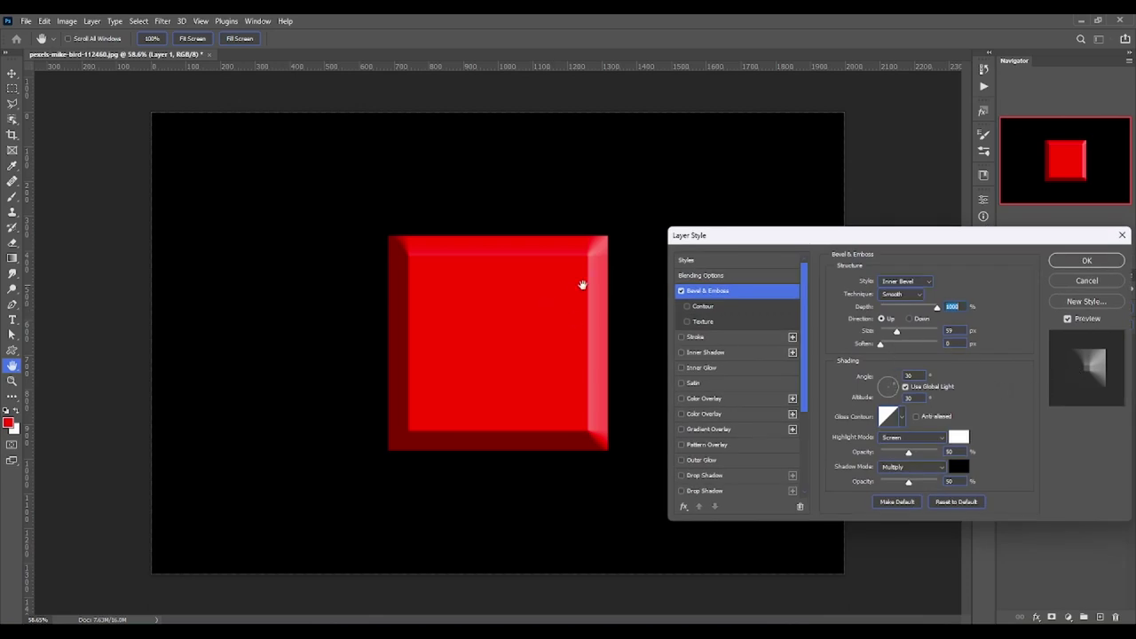
Step: Try soften values and Chisel techniques, restore Smooth with soften 0, then set direction Up
mouse_move(881, 346)
mouse_down()
mouse_move(933, 347)
mouse_move(880, 346)
mouse_up()
click(893, 295)
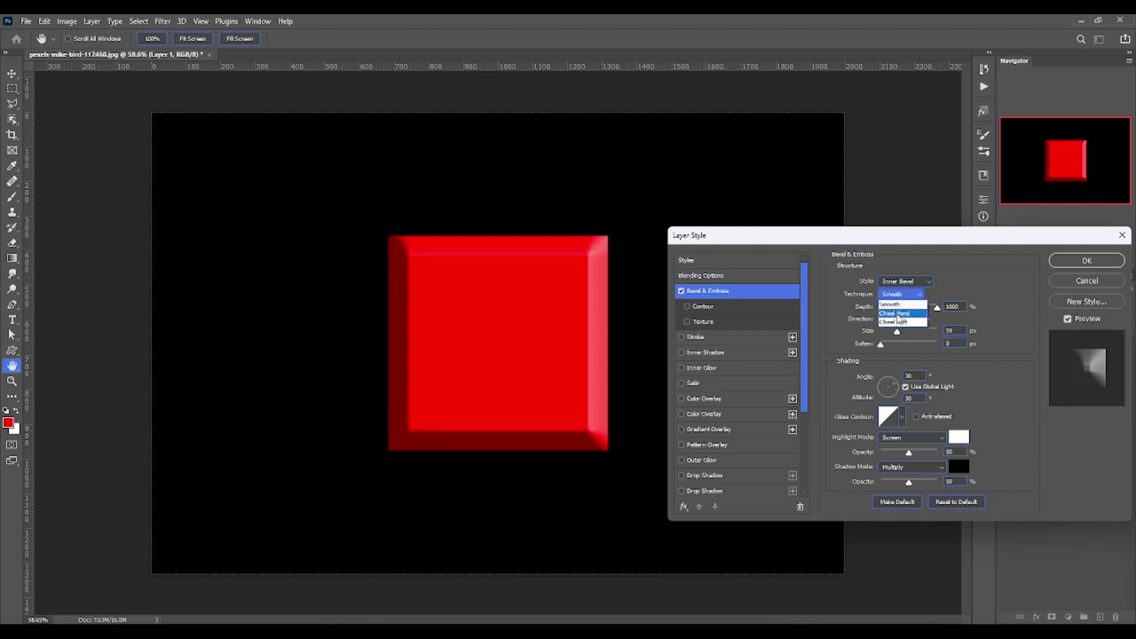
click(894, 313)
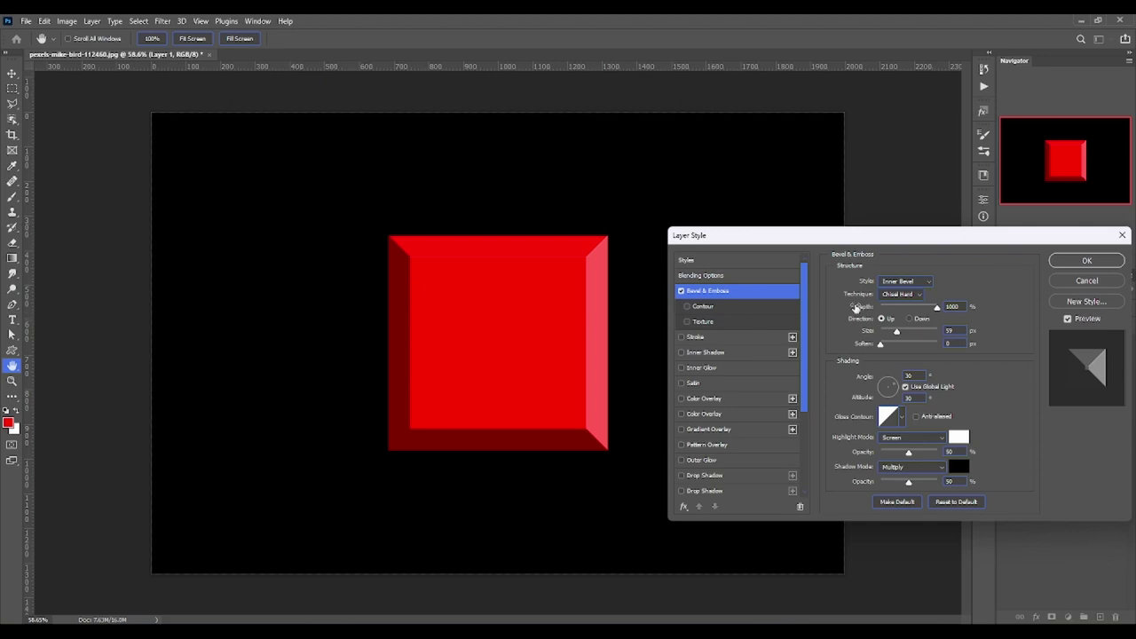
click(897, 294)
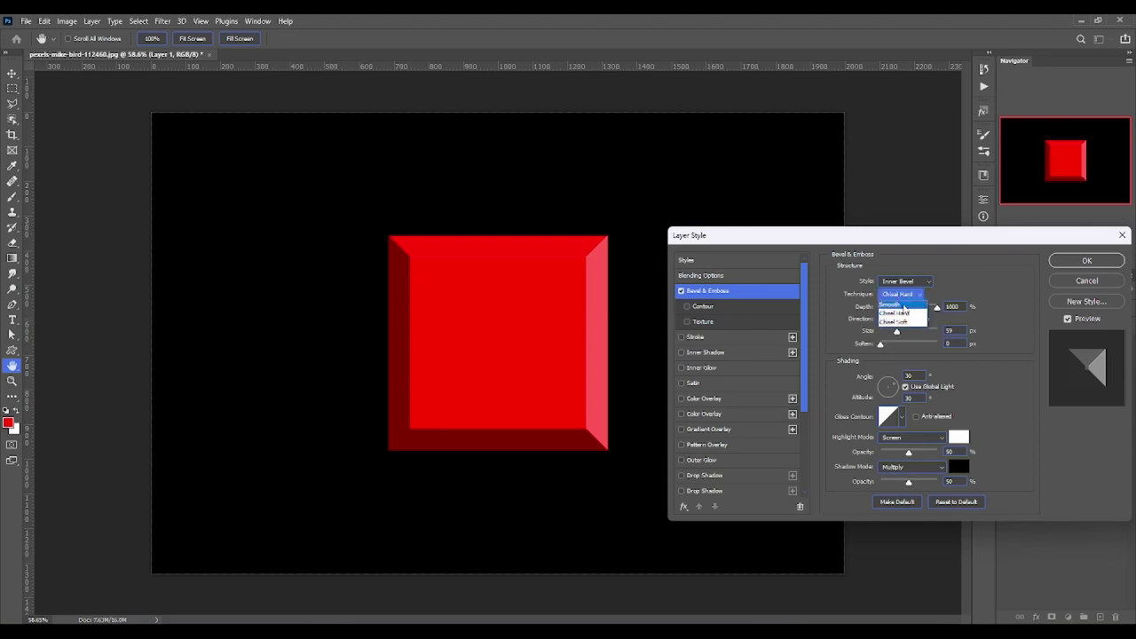
click(904, 319)
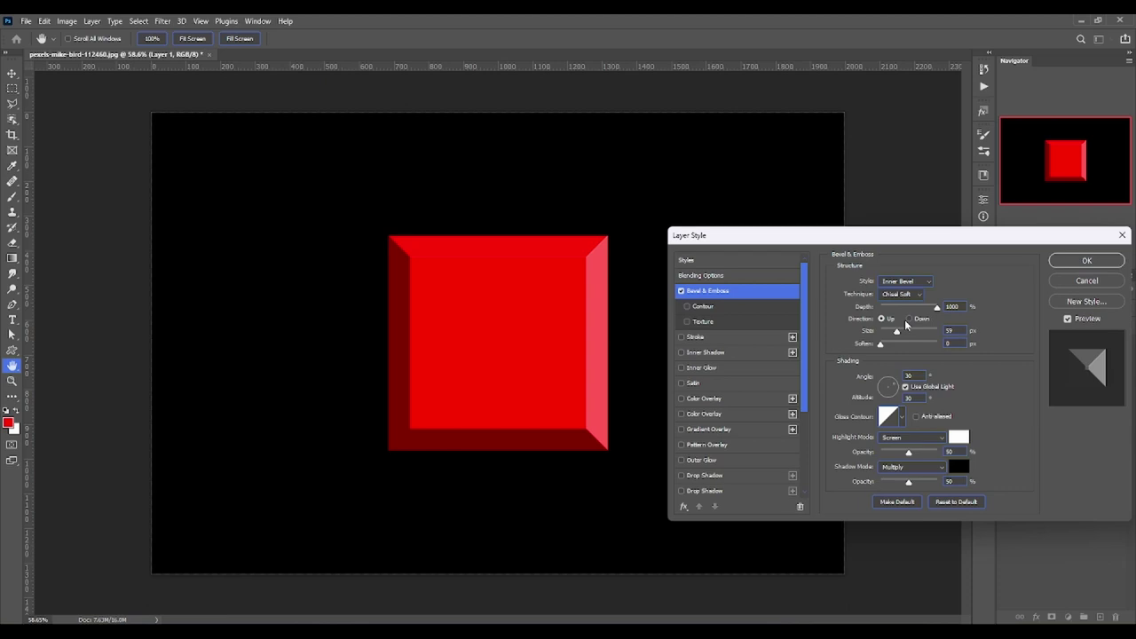
mouse_move(882, 346)
mouse_down()
mouse_move(936, 345)
mouse_move(774, 324)
mouse_up()
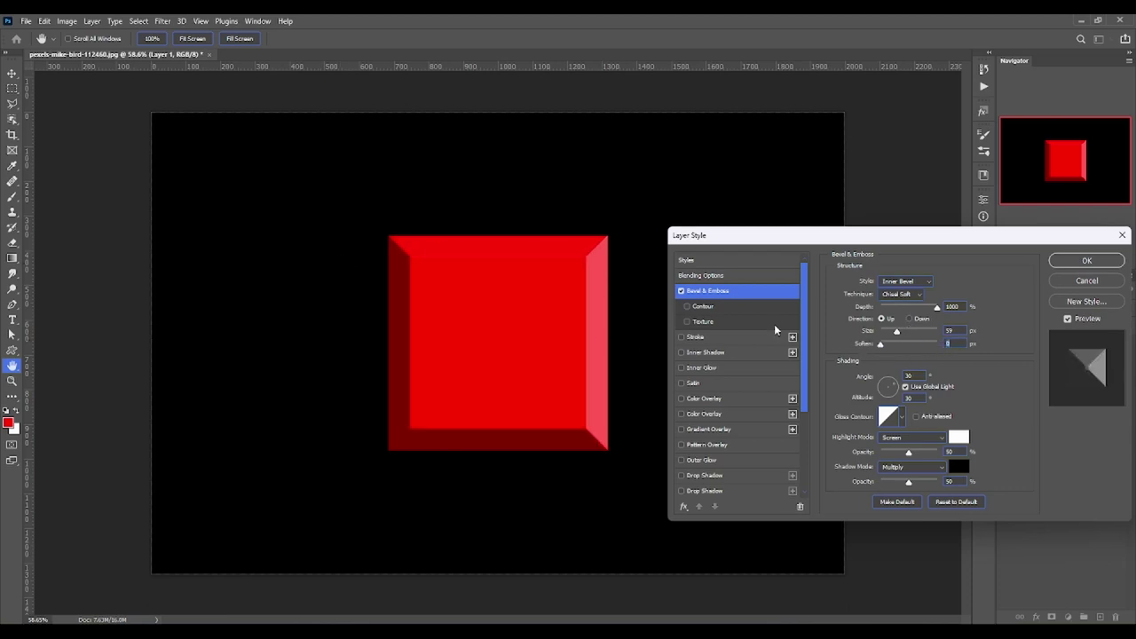
click(901, 293)
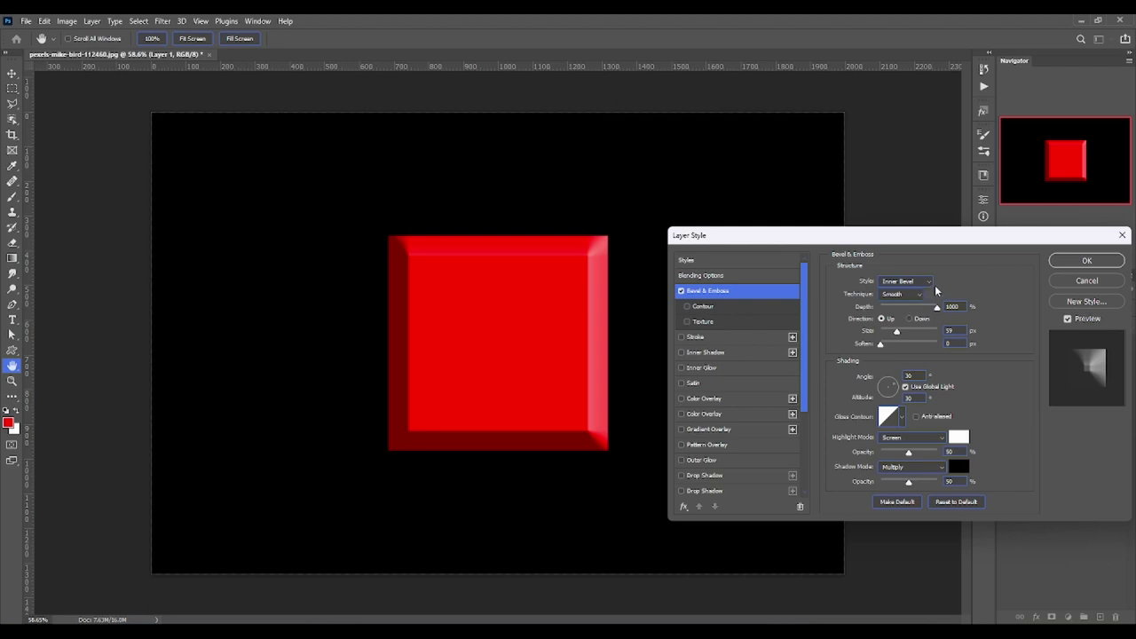
click(923, 321)
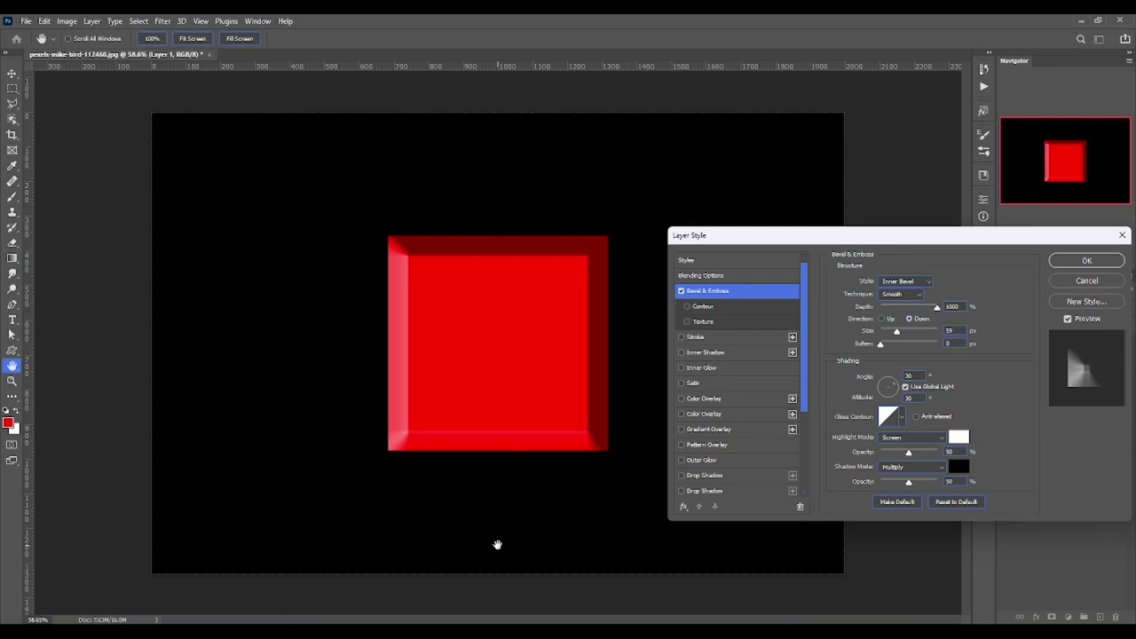
click(891, 319)
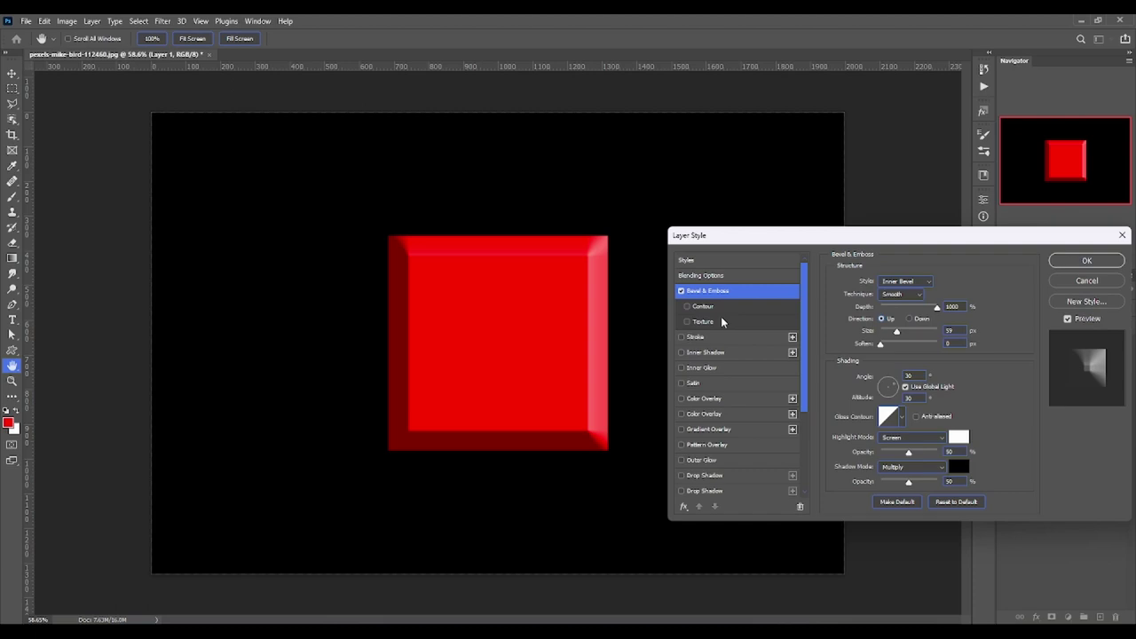
Step: Try several lighting angles, then set the bevel angle to 50° and altitude to about 21°
mouse_move(888, 386)
mouse_down()
mouse_move(894, 404)
mouse_move(885, 380)
mouse_up()
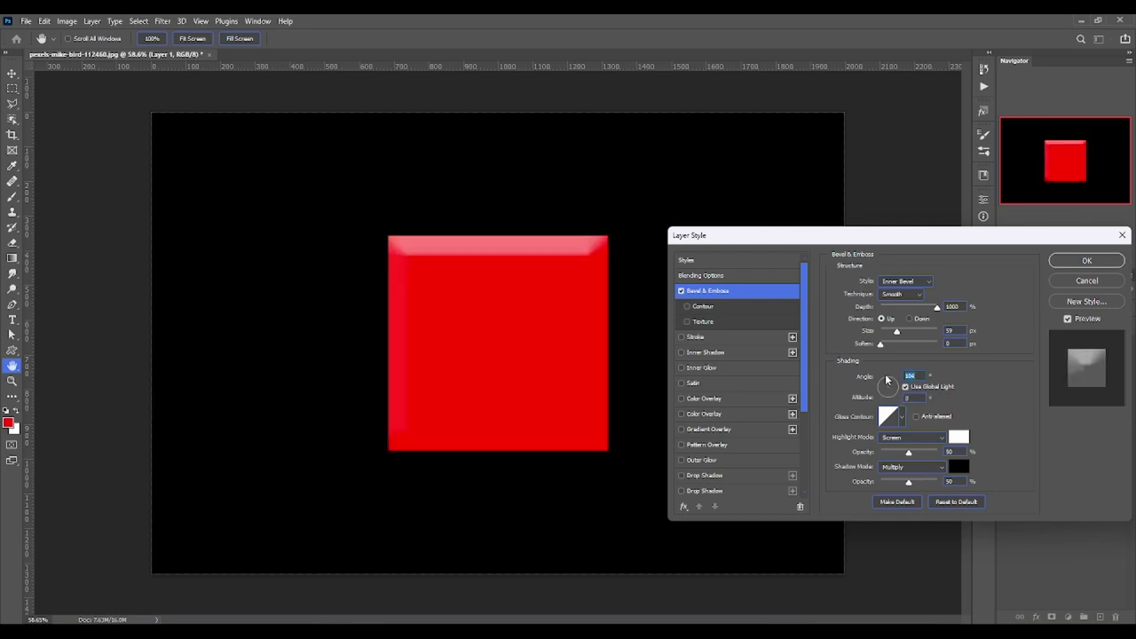
mouse_move(892, 382)
mouse_down()
mouse_move(903, 389)
mouse_move(893, 393)
mouse_up()
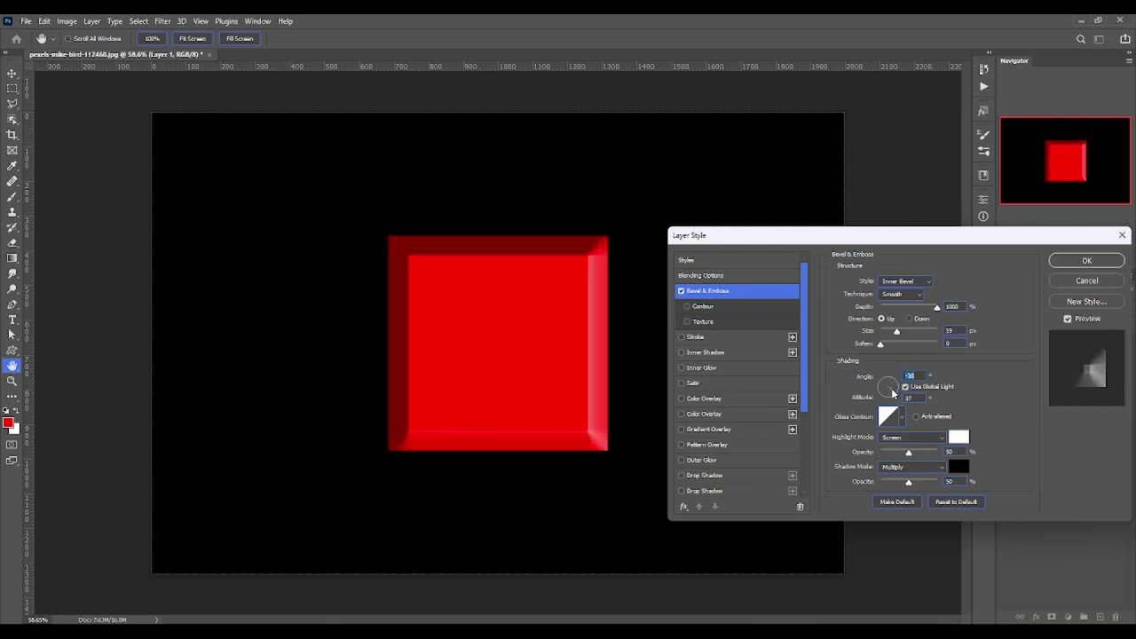
drag(893, 393, 894, 366)
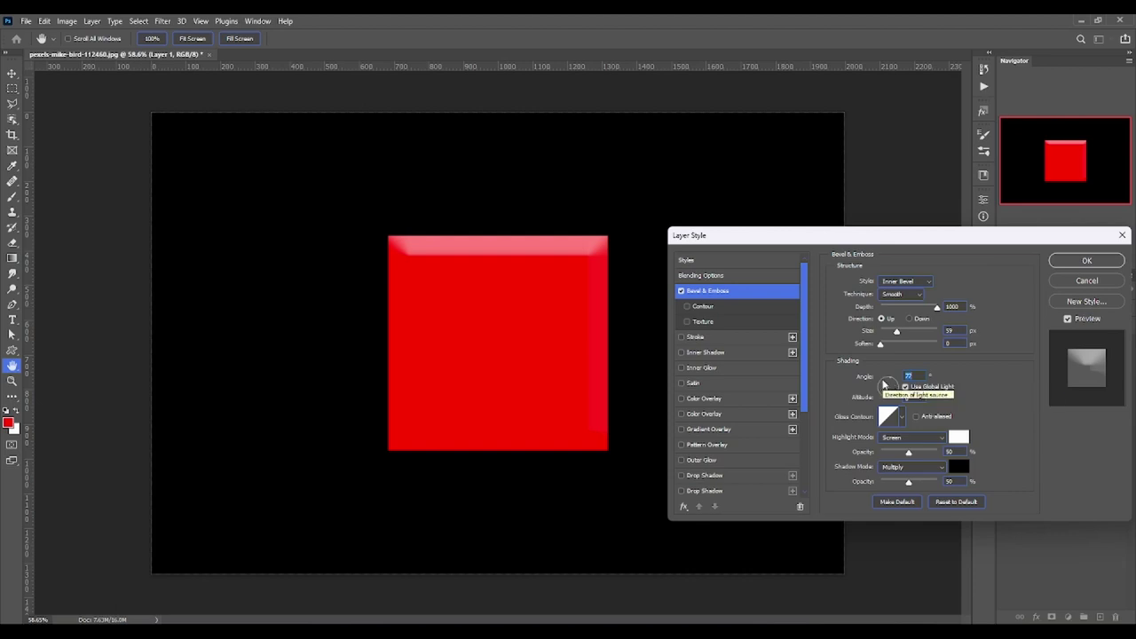
click(898, 384)
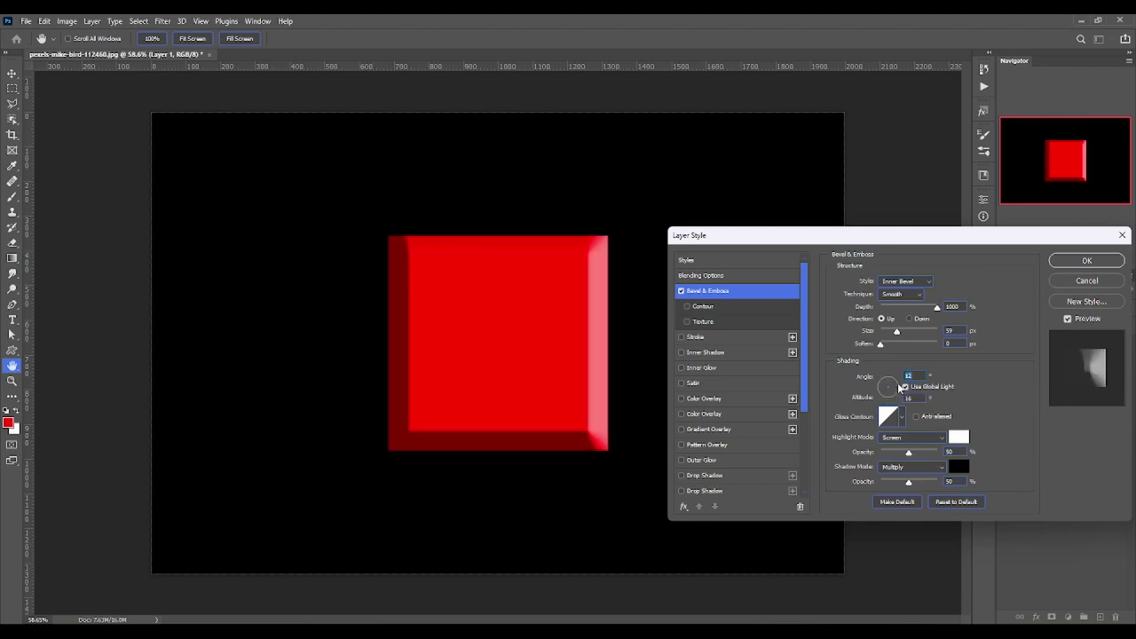
click(897, 383)
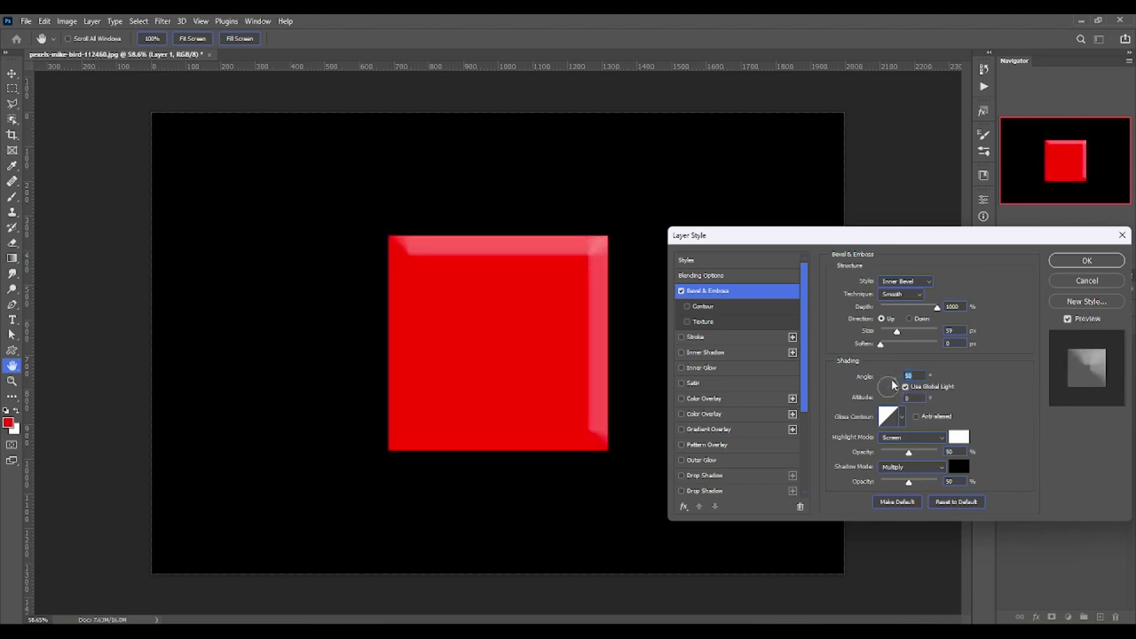
drag(893, 384, 894, 385)
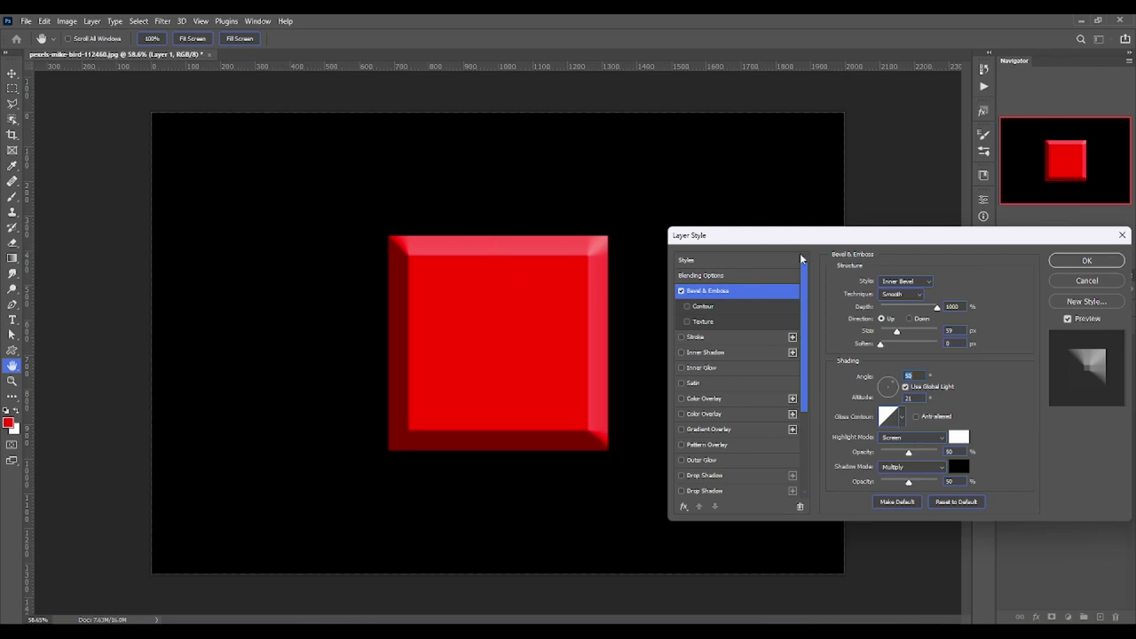
Step: Apply the bevel, zoom into the square's top-right corner, and reopen Bevel & Emboss
click(1086, 260)
key(z)
drag(594, 204, 680, 261)
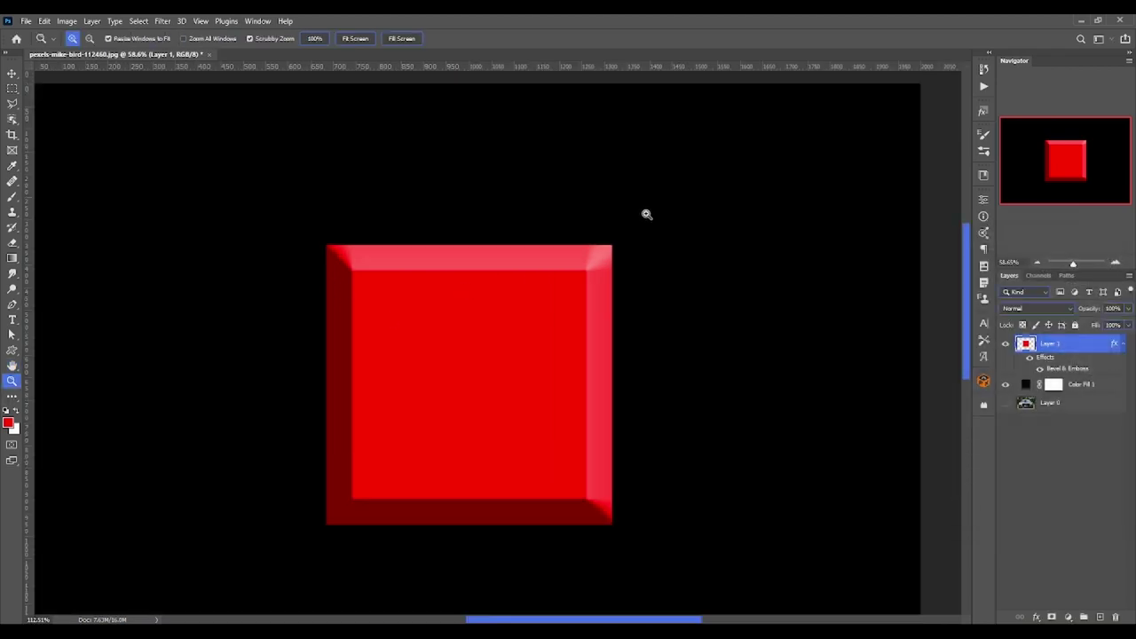
double_click(1083, 371)
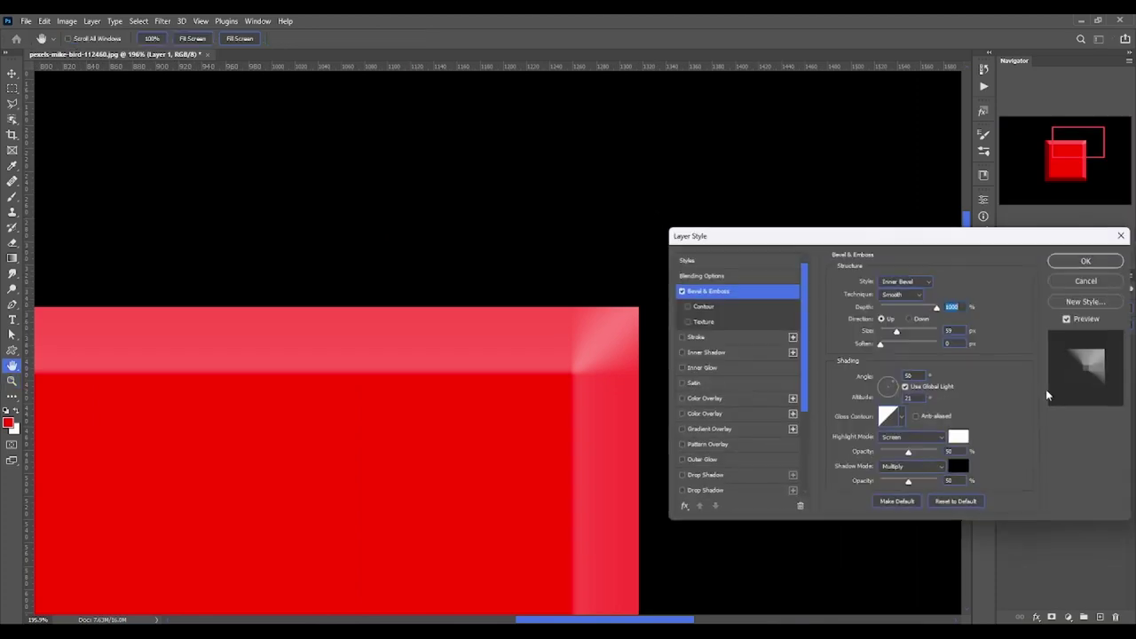
Step: Preview the gloss contour presets, choose Sawtooth 1, and open its curve in the Contour Editor
click(901, 418)
click(847, 446)
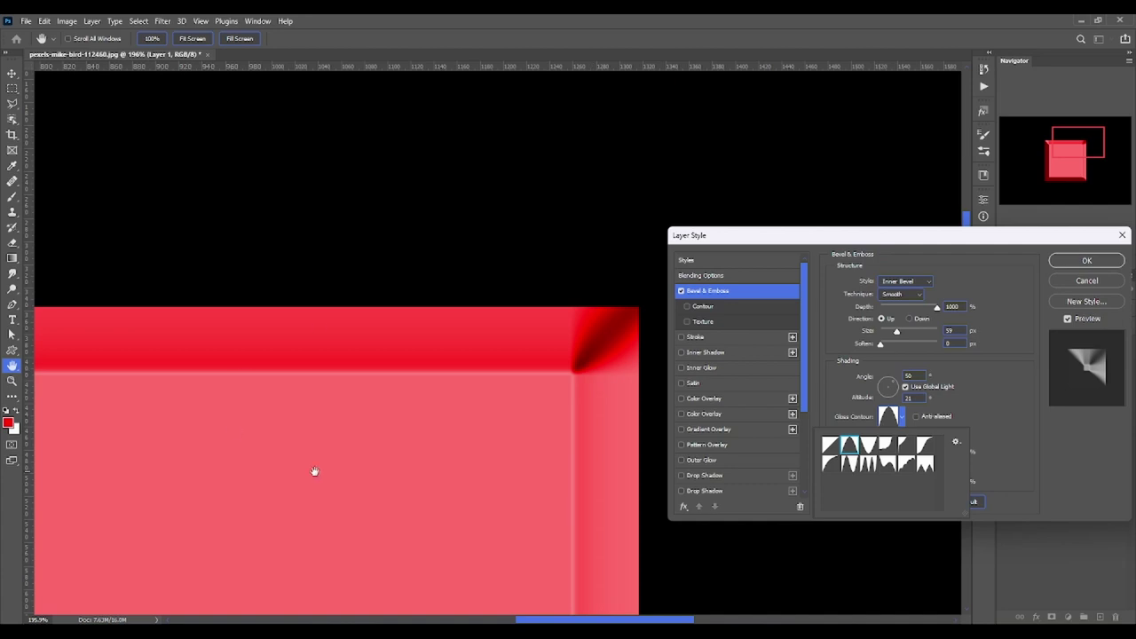
click(869, 446)
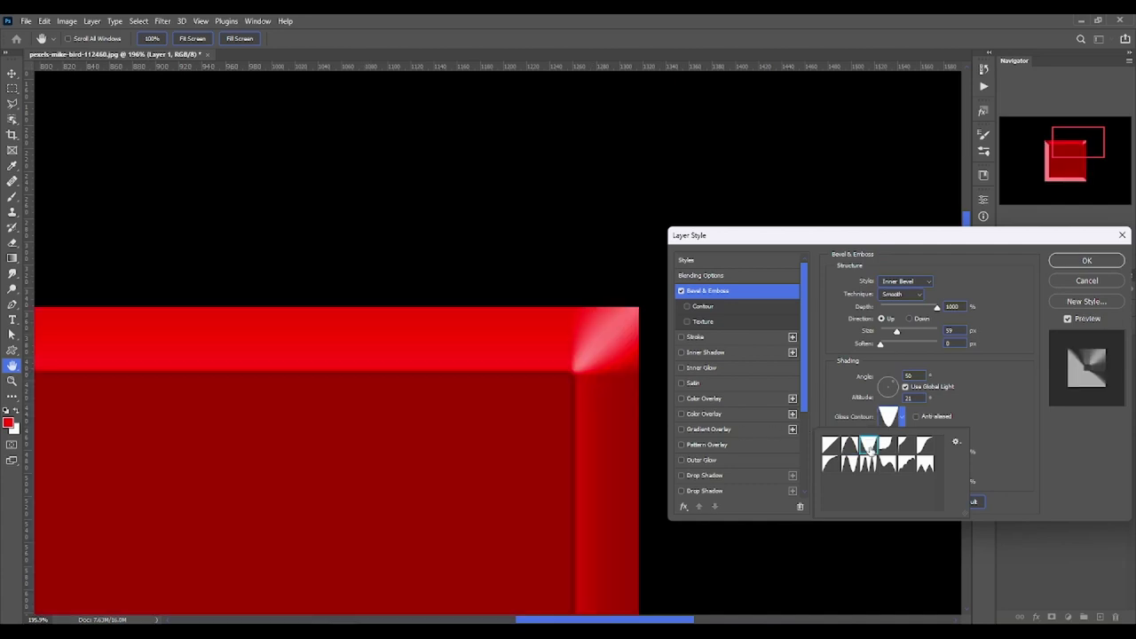
click(890, 451)
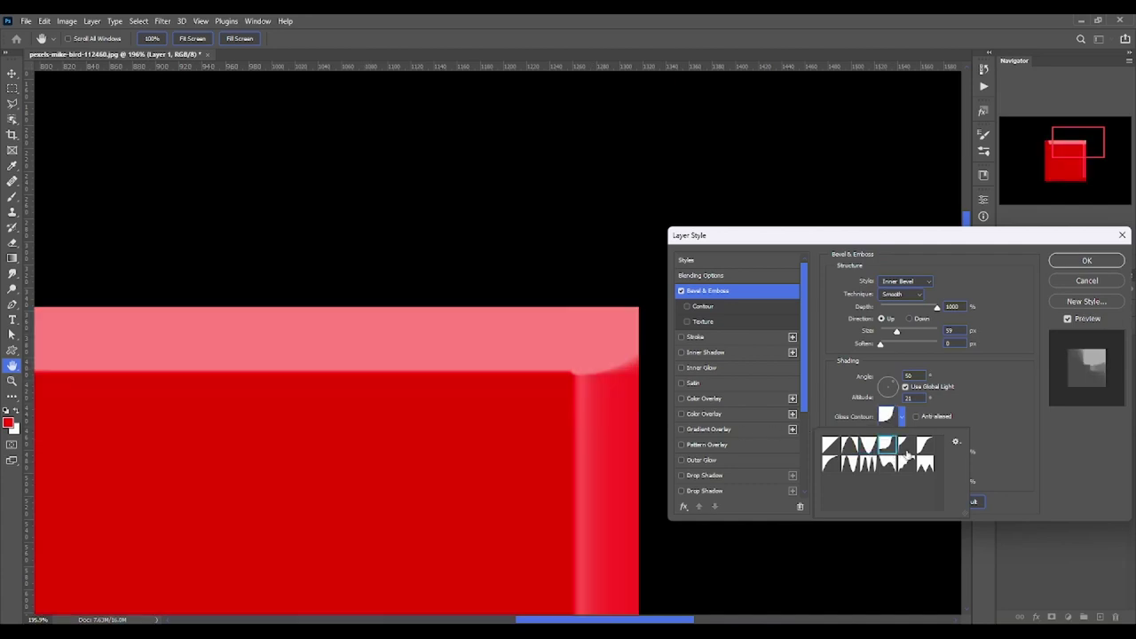
click(907, 449)
click(924, 453)
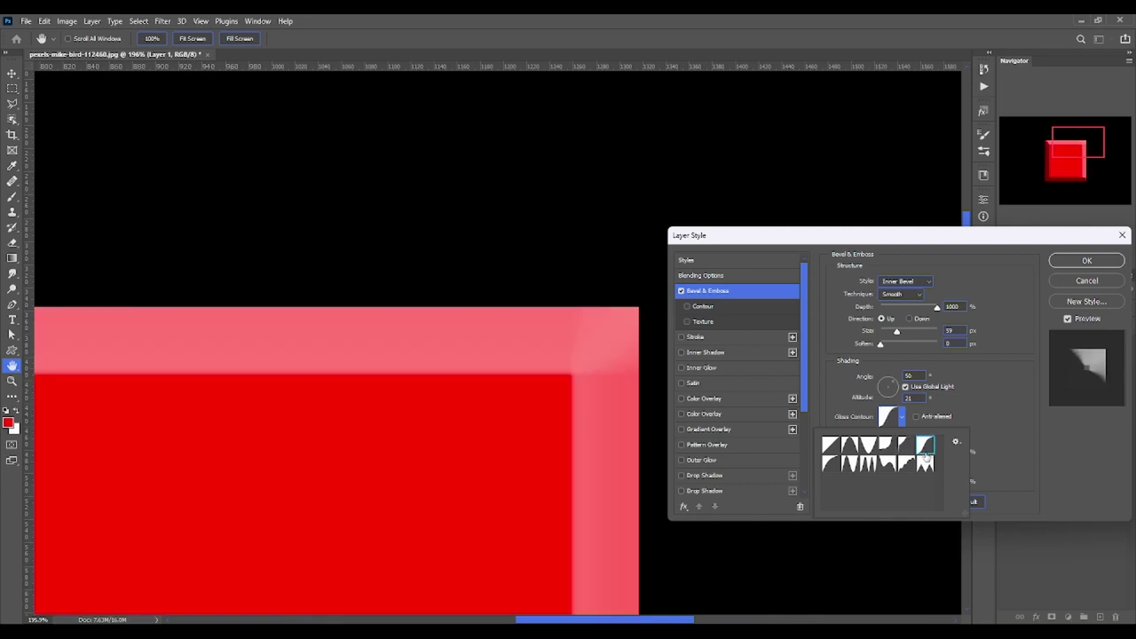
click(830, 463)
click(849, 464)
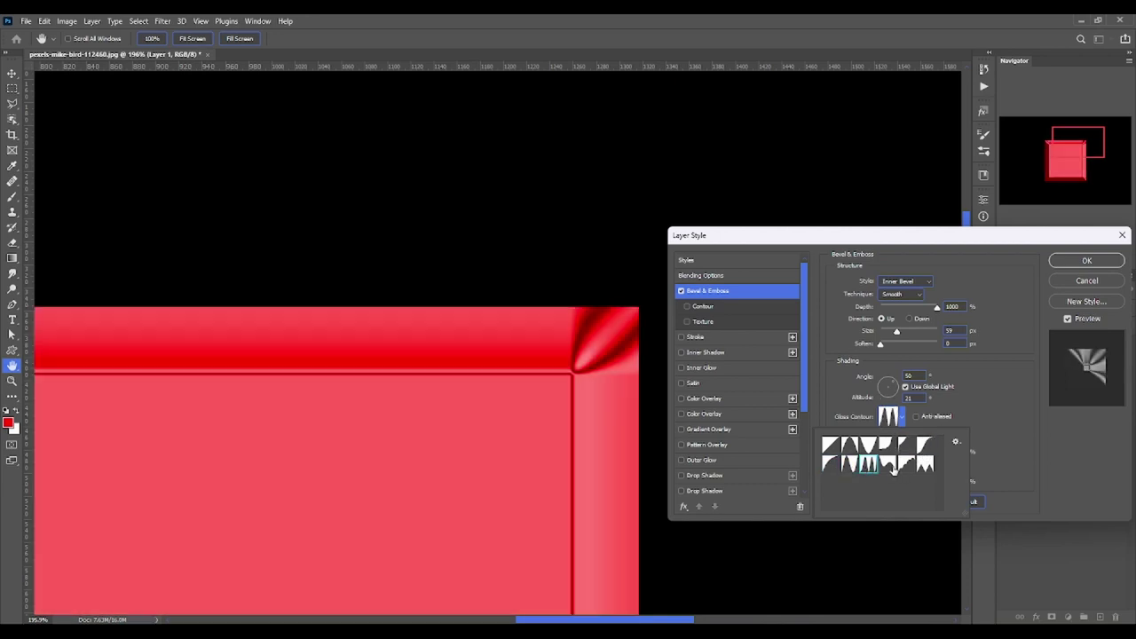
click(889, 463)
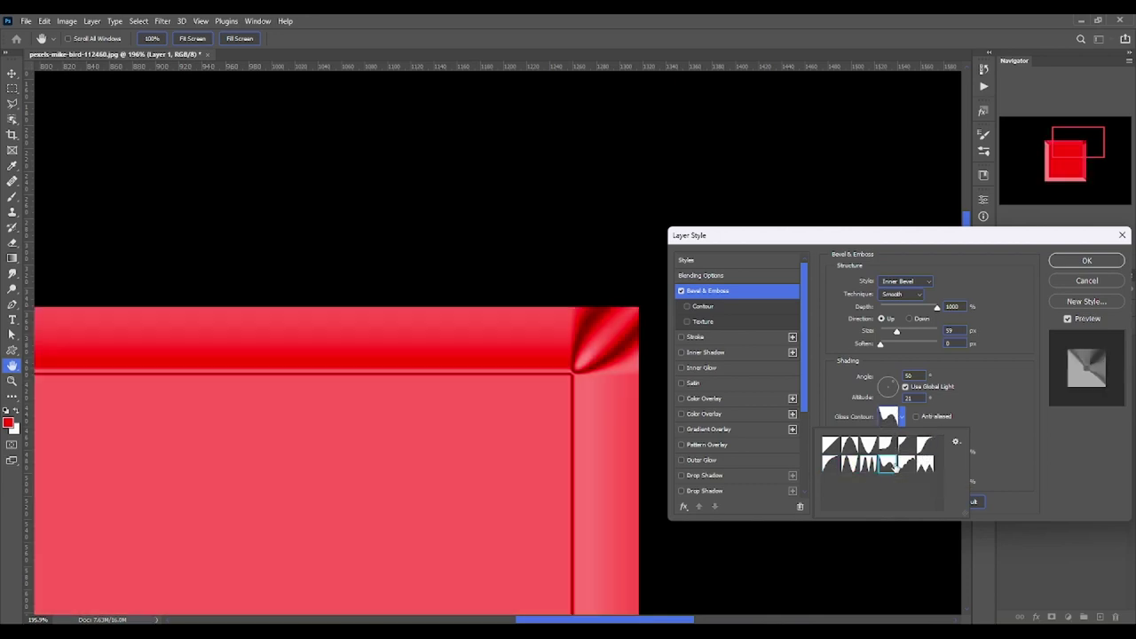
click(907, 463)
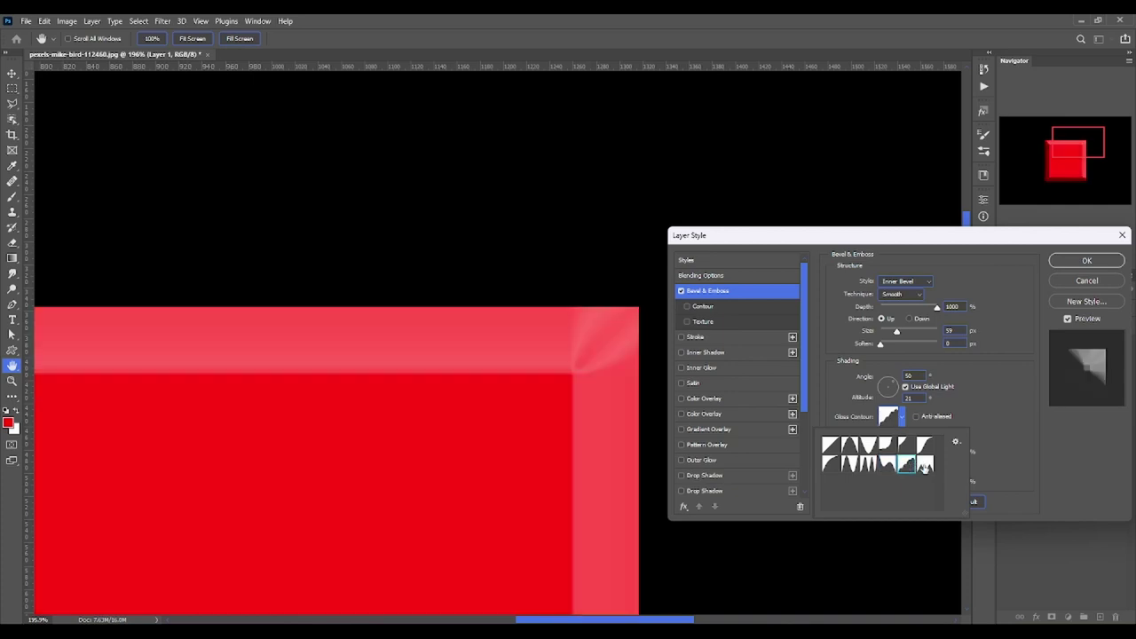
click(926, 463)
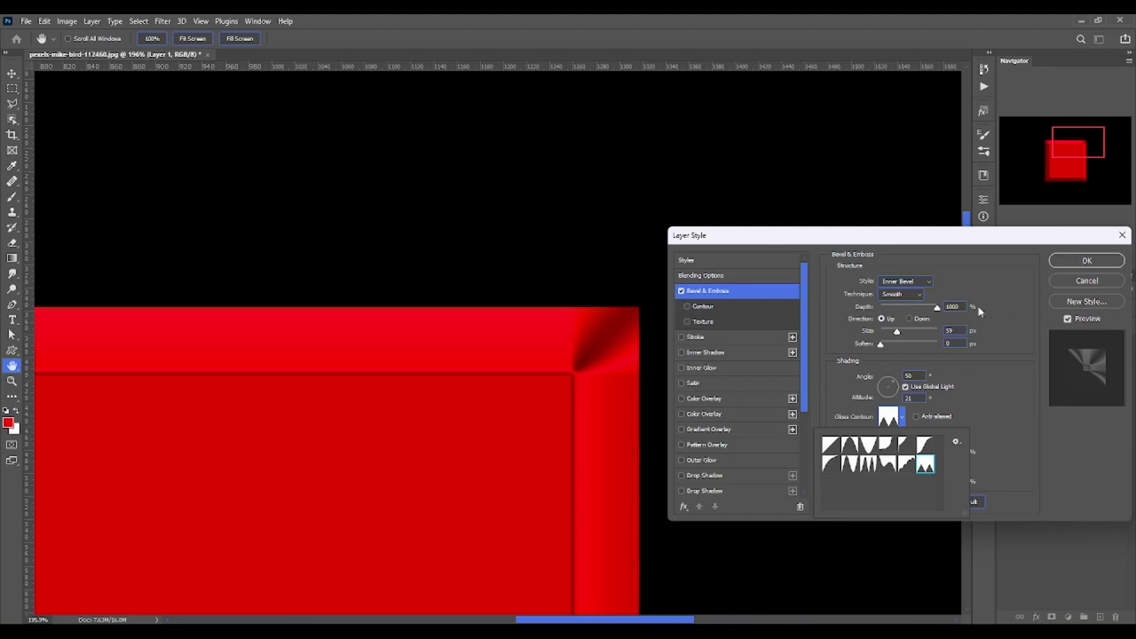
click(973, 407)
click(886, 419)
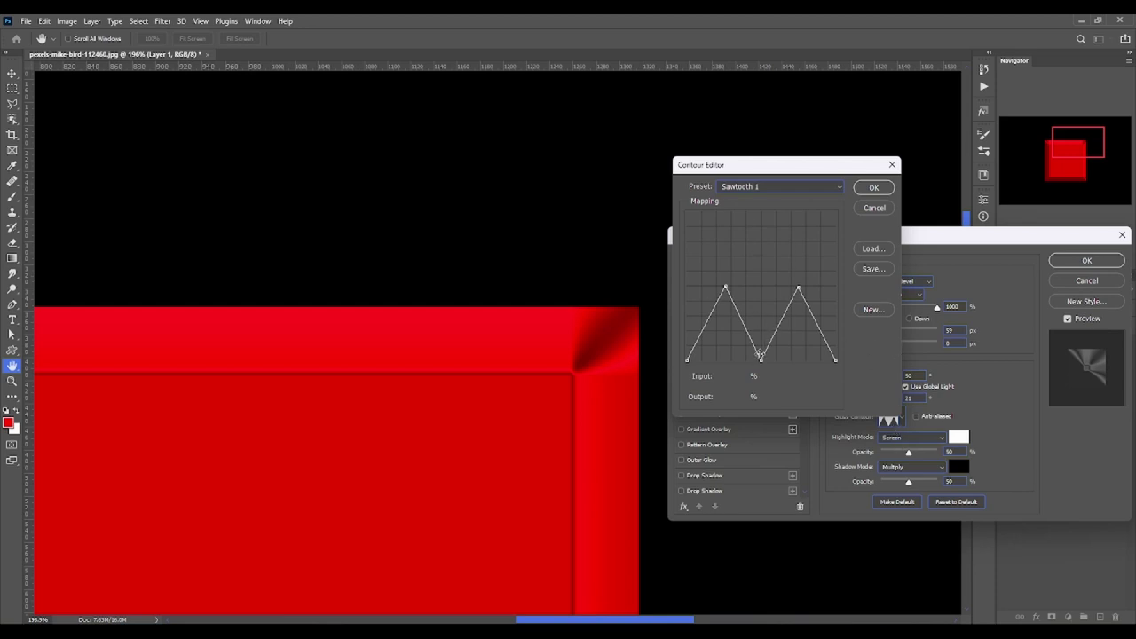
Step: Raise the contour's middle point into a peak, add and drag a new point, then close
drag(761, 355, 754, 239)
click(750, 283)
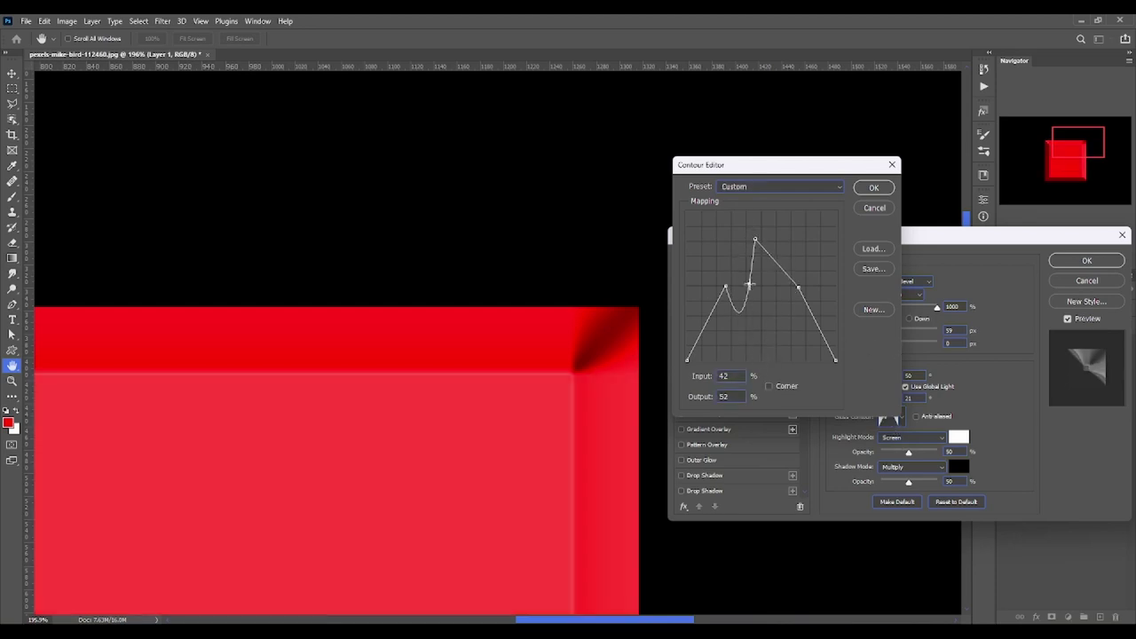
drag(749, 283, 791, 240)
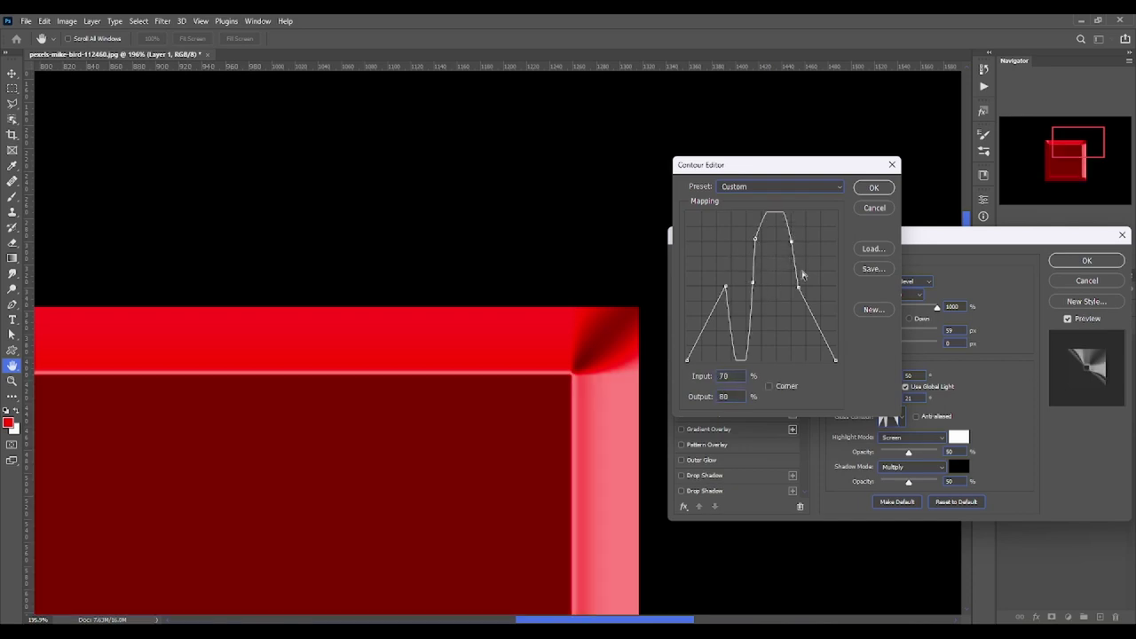
click(866, 209)
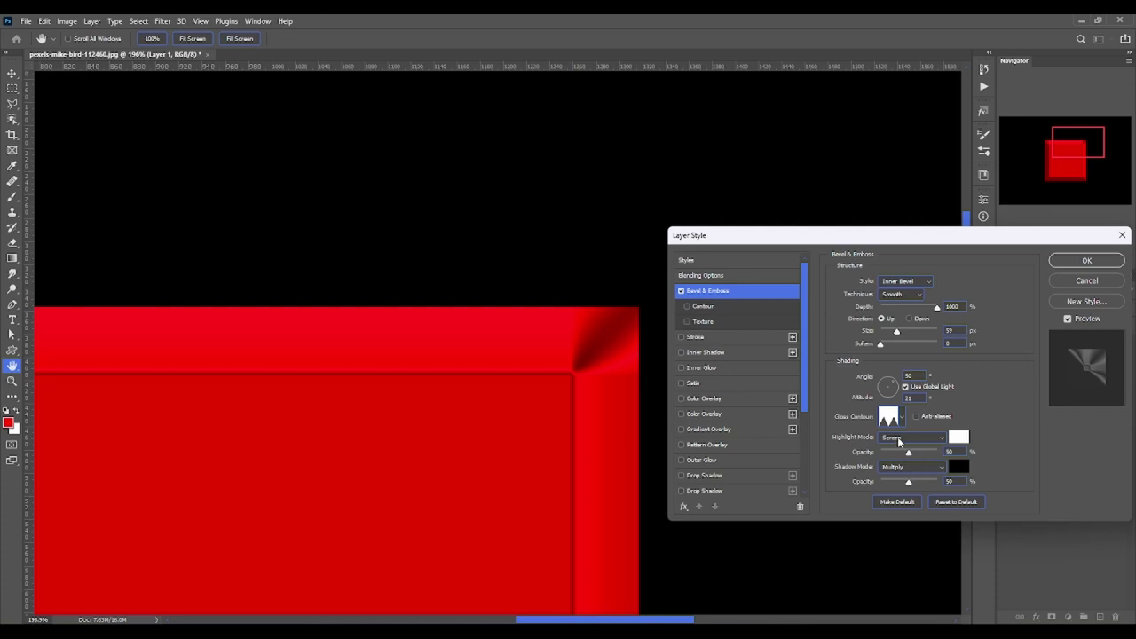
Step: Raise highlight opacity to 77%, apply the finished bevel style, and zoom out to the whole document
click(898, 437)
mouse_move(909, 452)
mouse_down()
mouse_move(932, 453)
mouse_move(918, 484)
mouse_up()
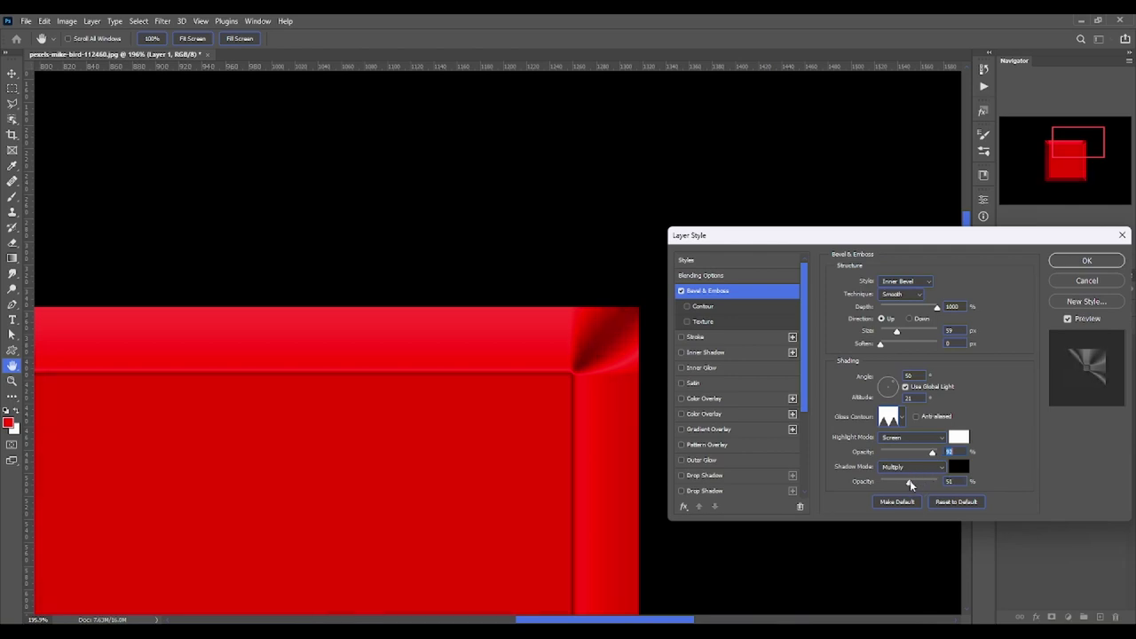
click(1086, 260)
drag(526, 448, 467, 452)
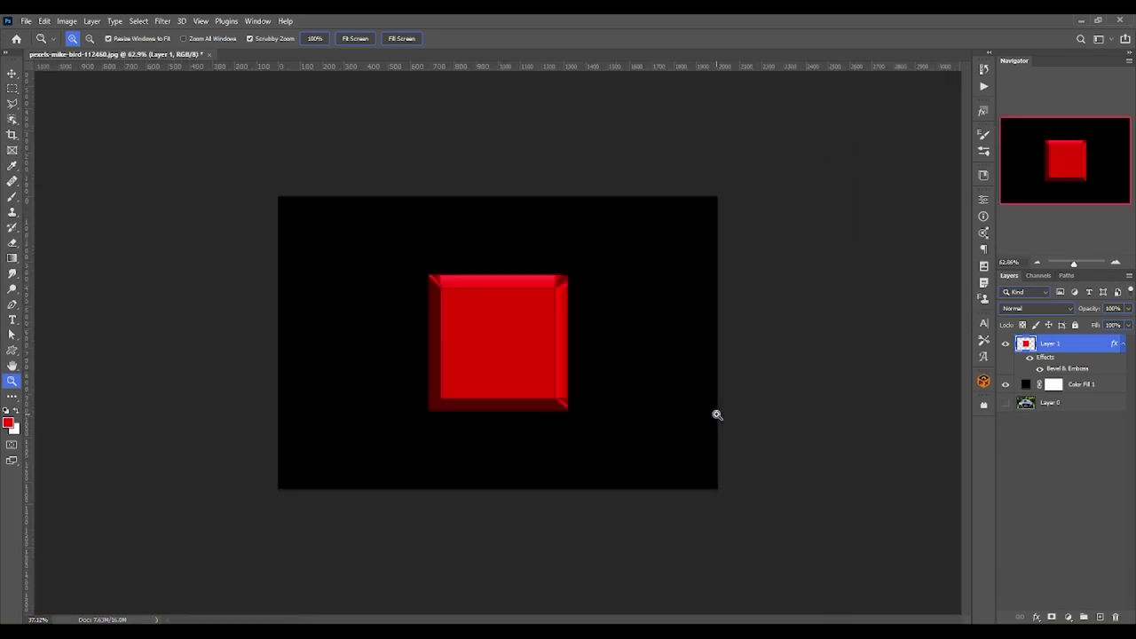
drag(746, 411, 730, 414)
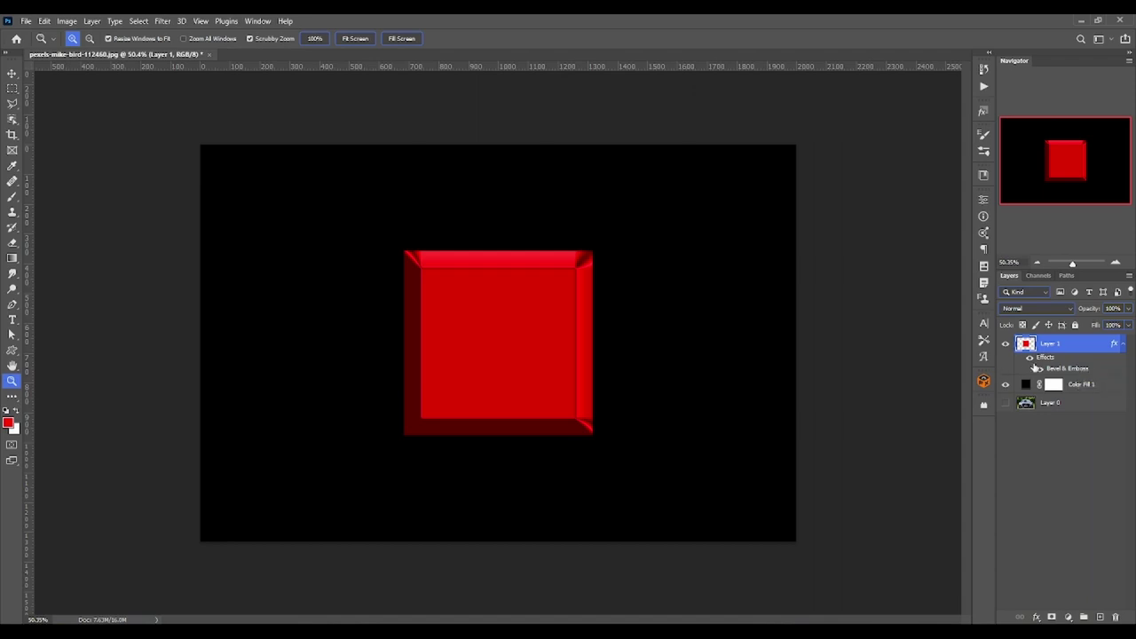
click(1041, 369)
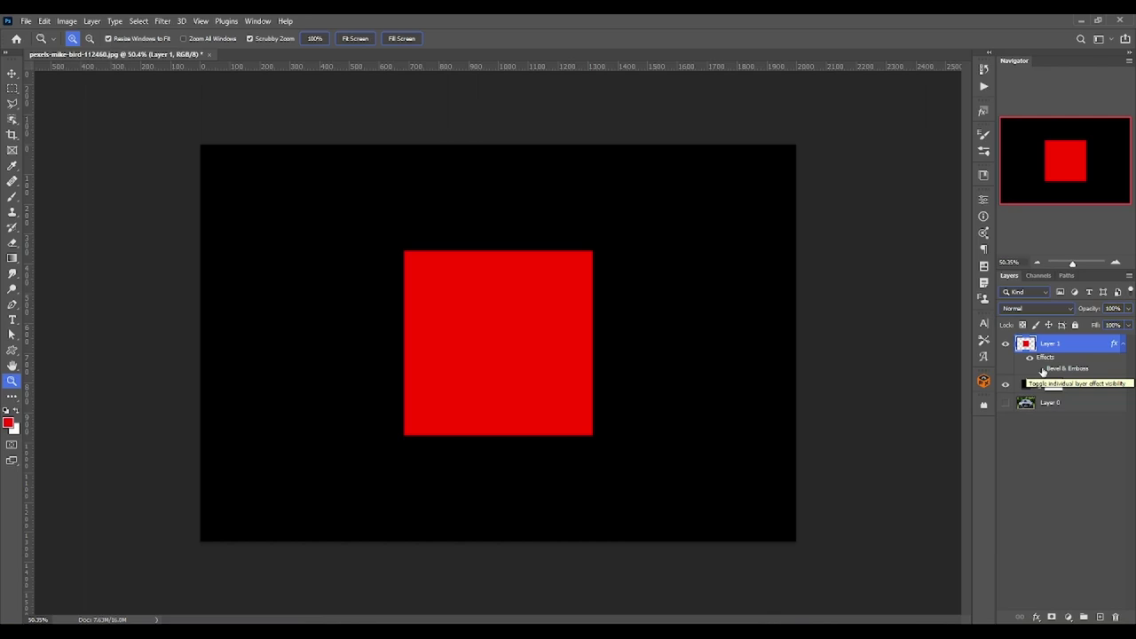
click(1041, 369)
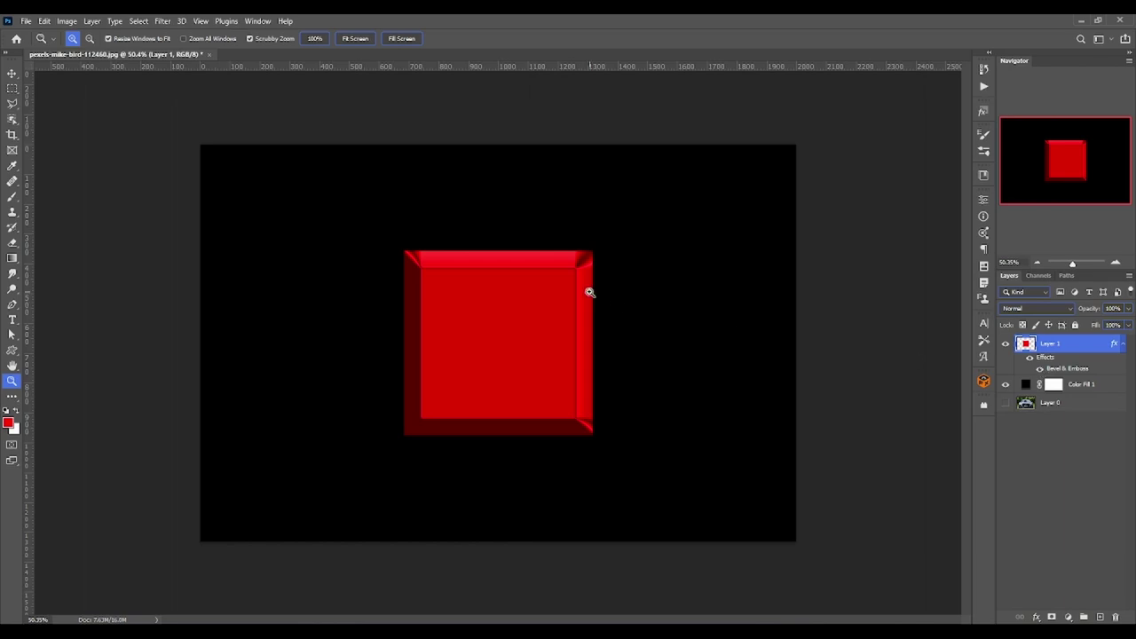
drag(592, 289, 601, 289)
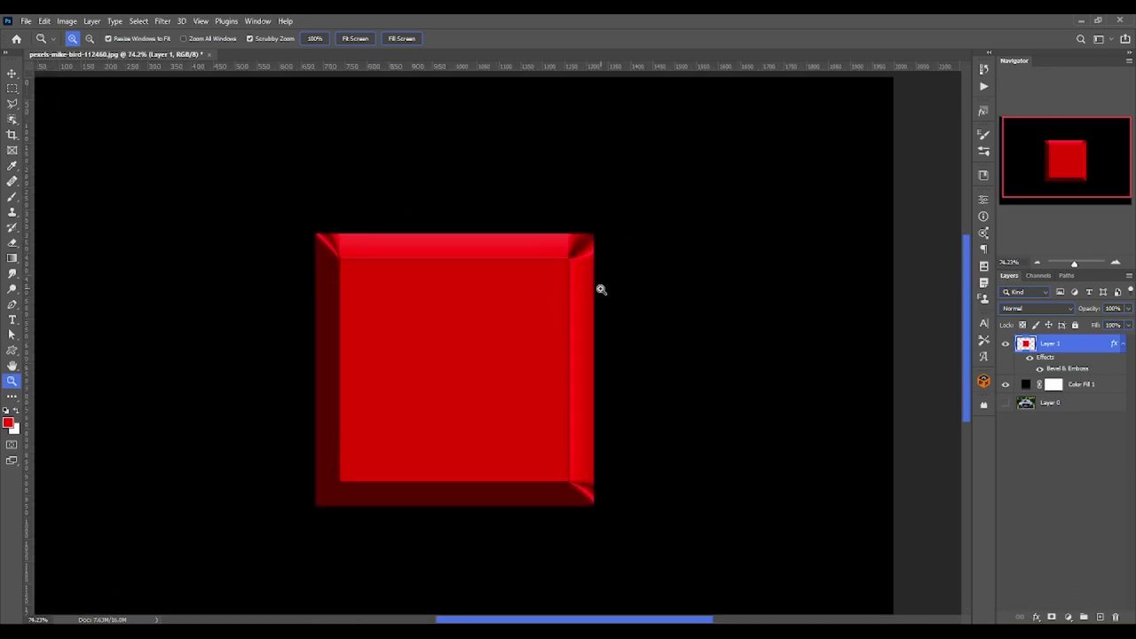